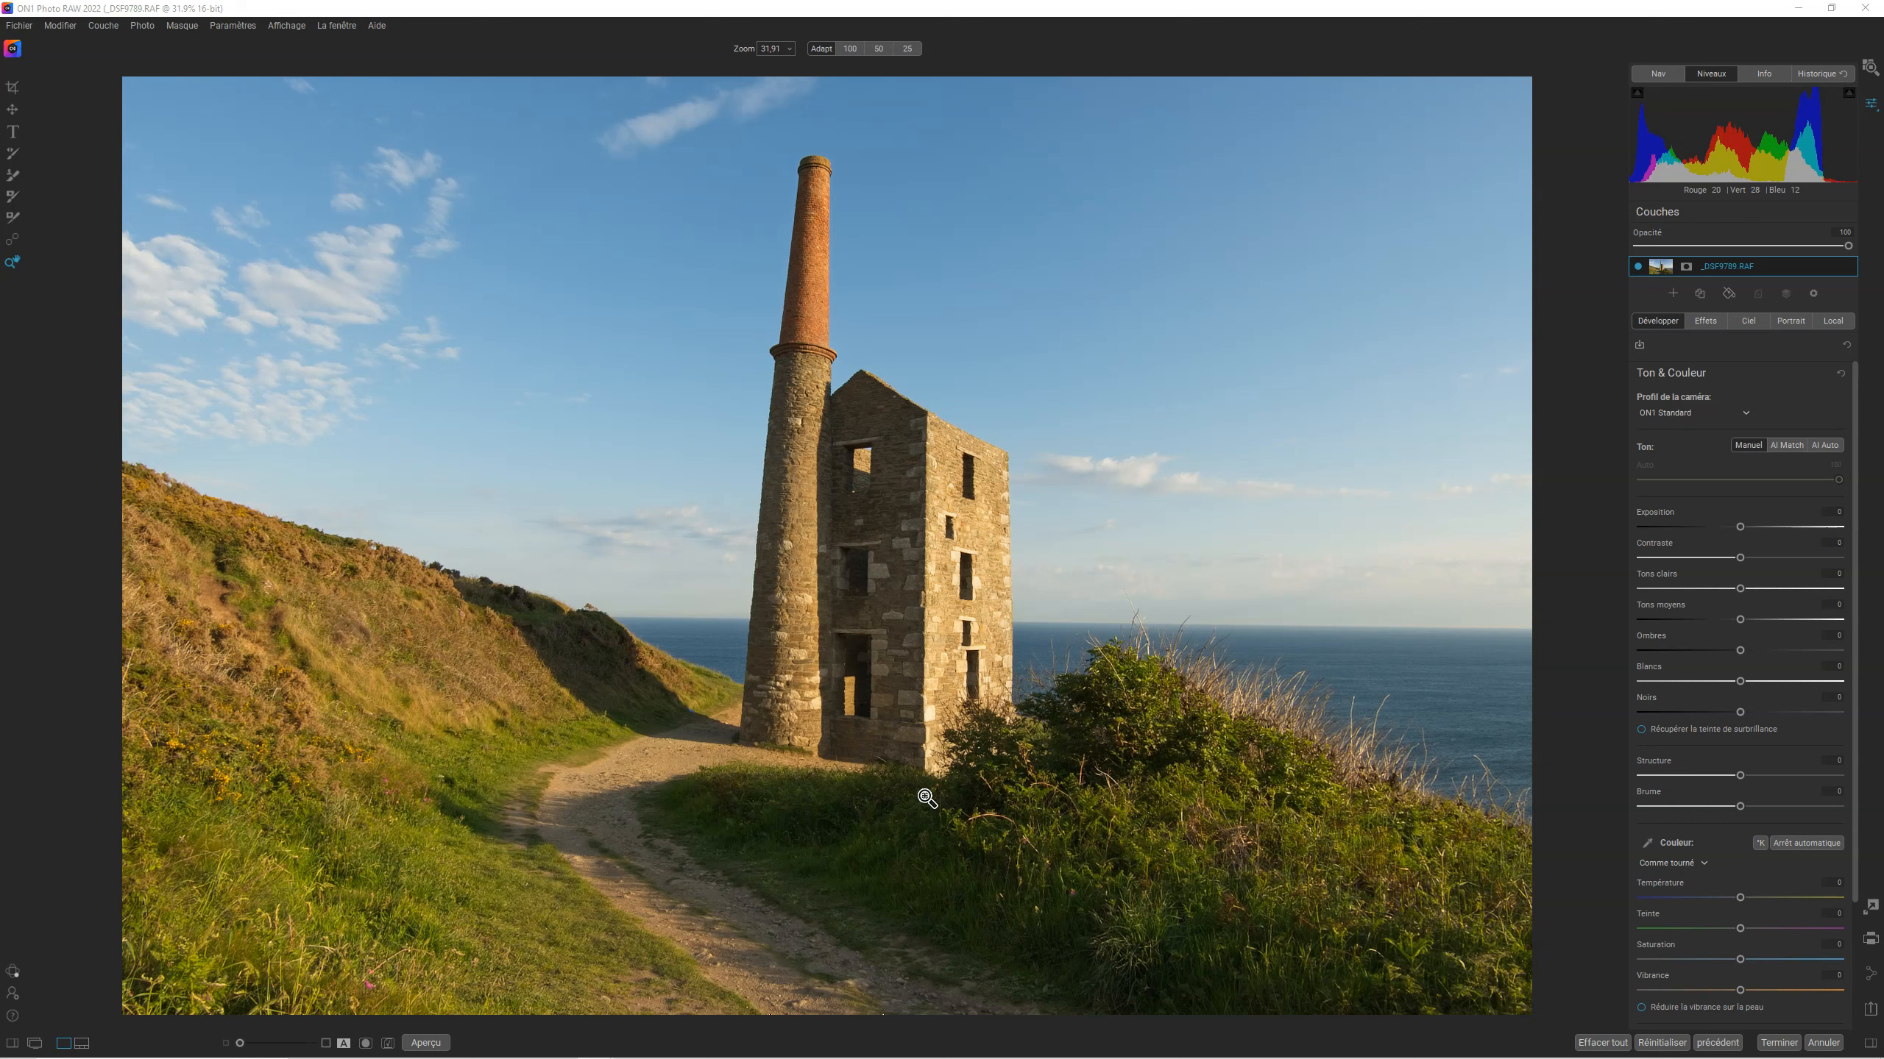
{"action": "left_click", "coordinate": [937, 794]}
{"action": "left_click", "coordinate": [1830, 445]}
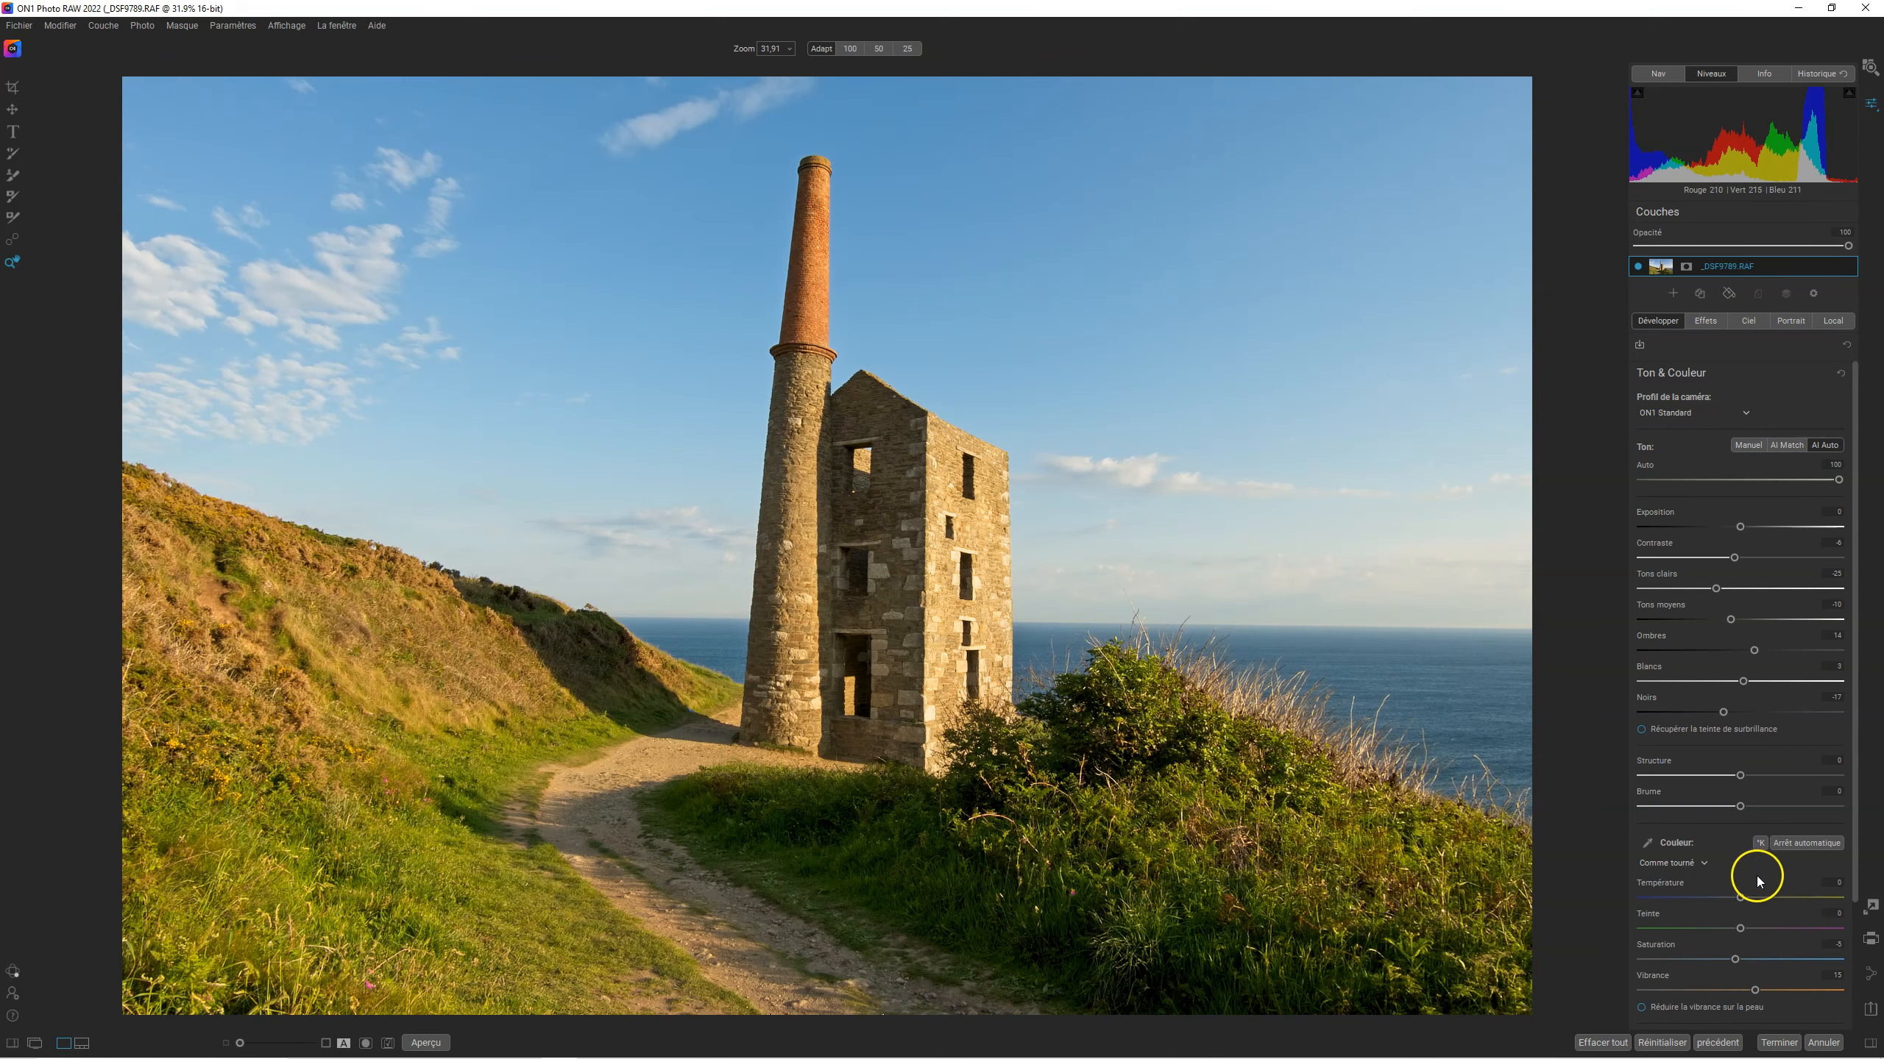
{"action": "left_click", "coordinate": [1750, 323]}
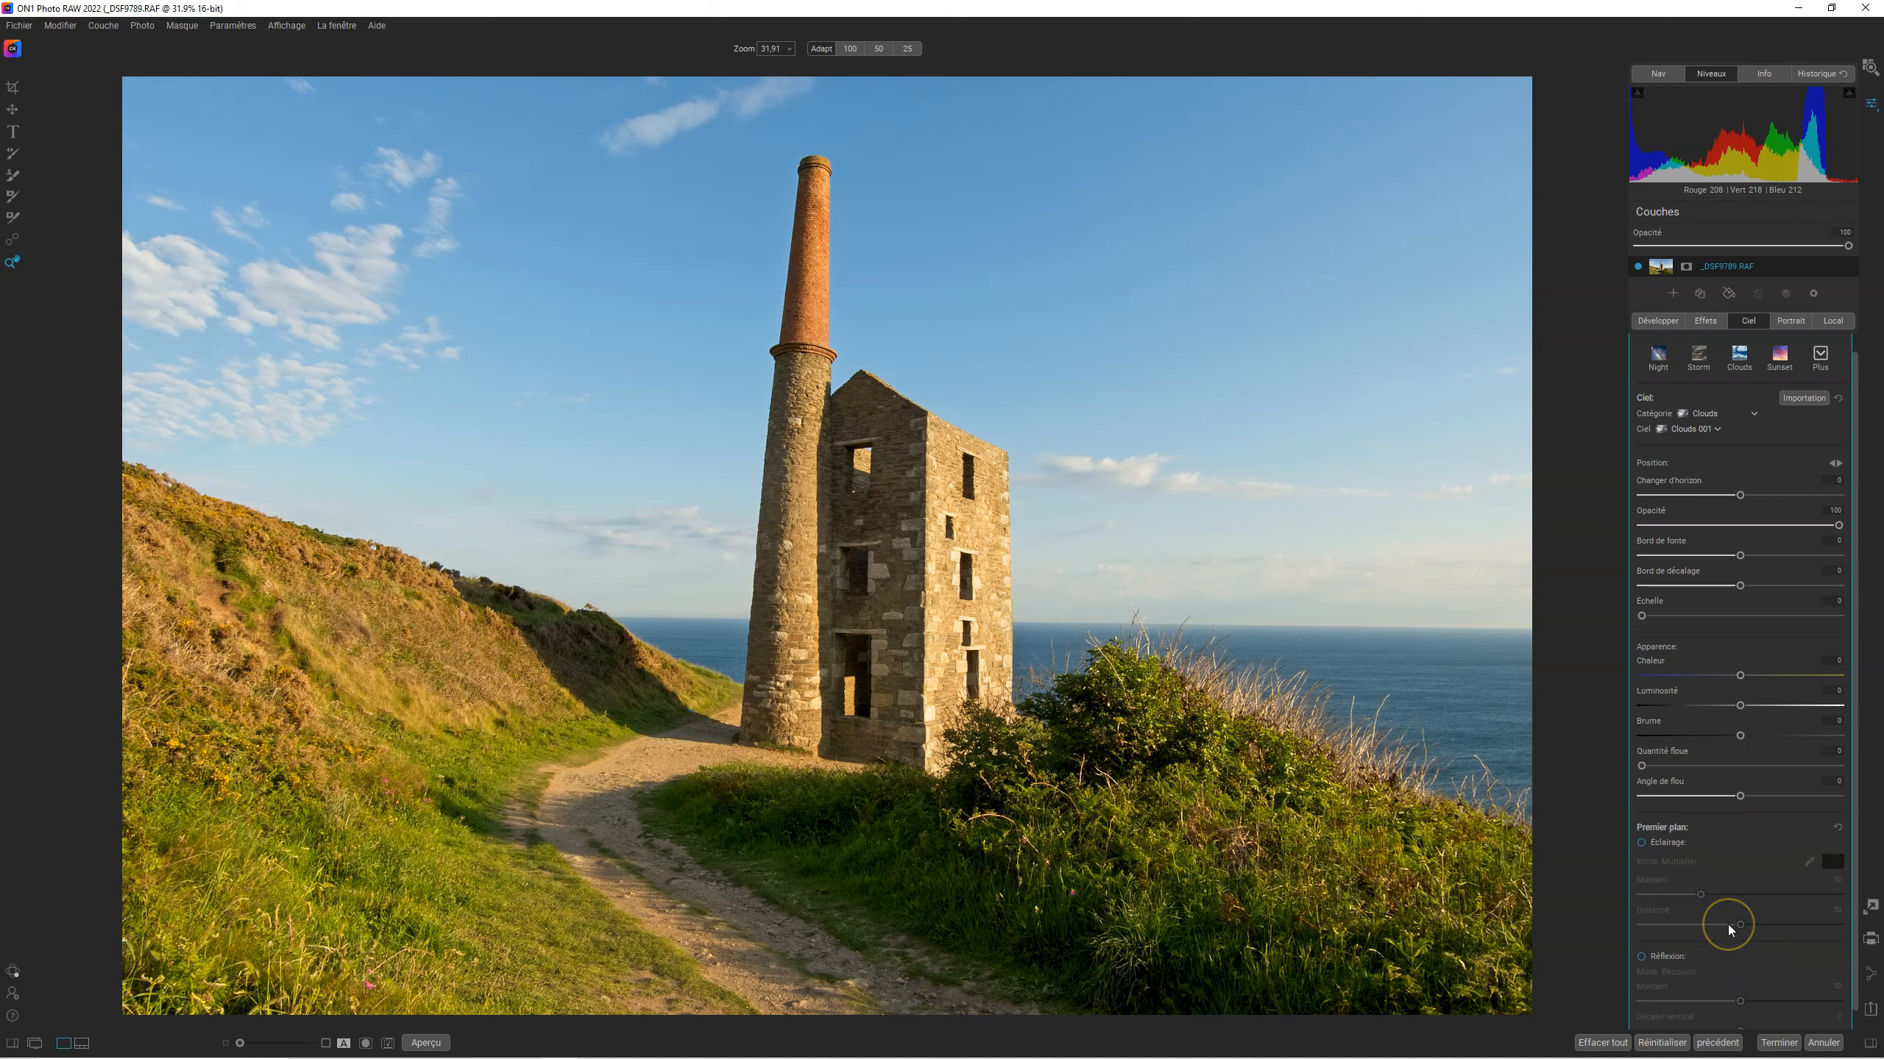
{"action": "left_click", "coordinate": [1605, 1043]}
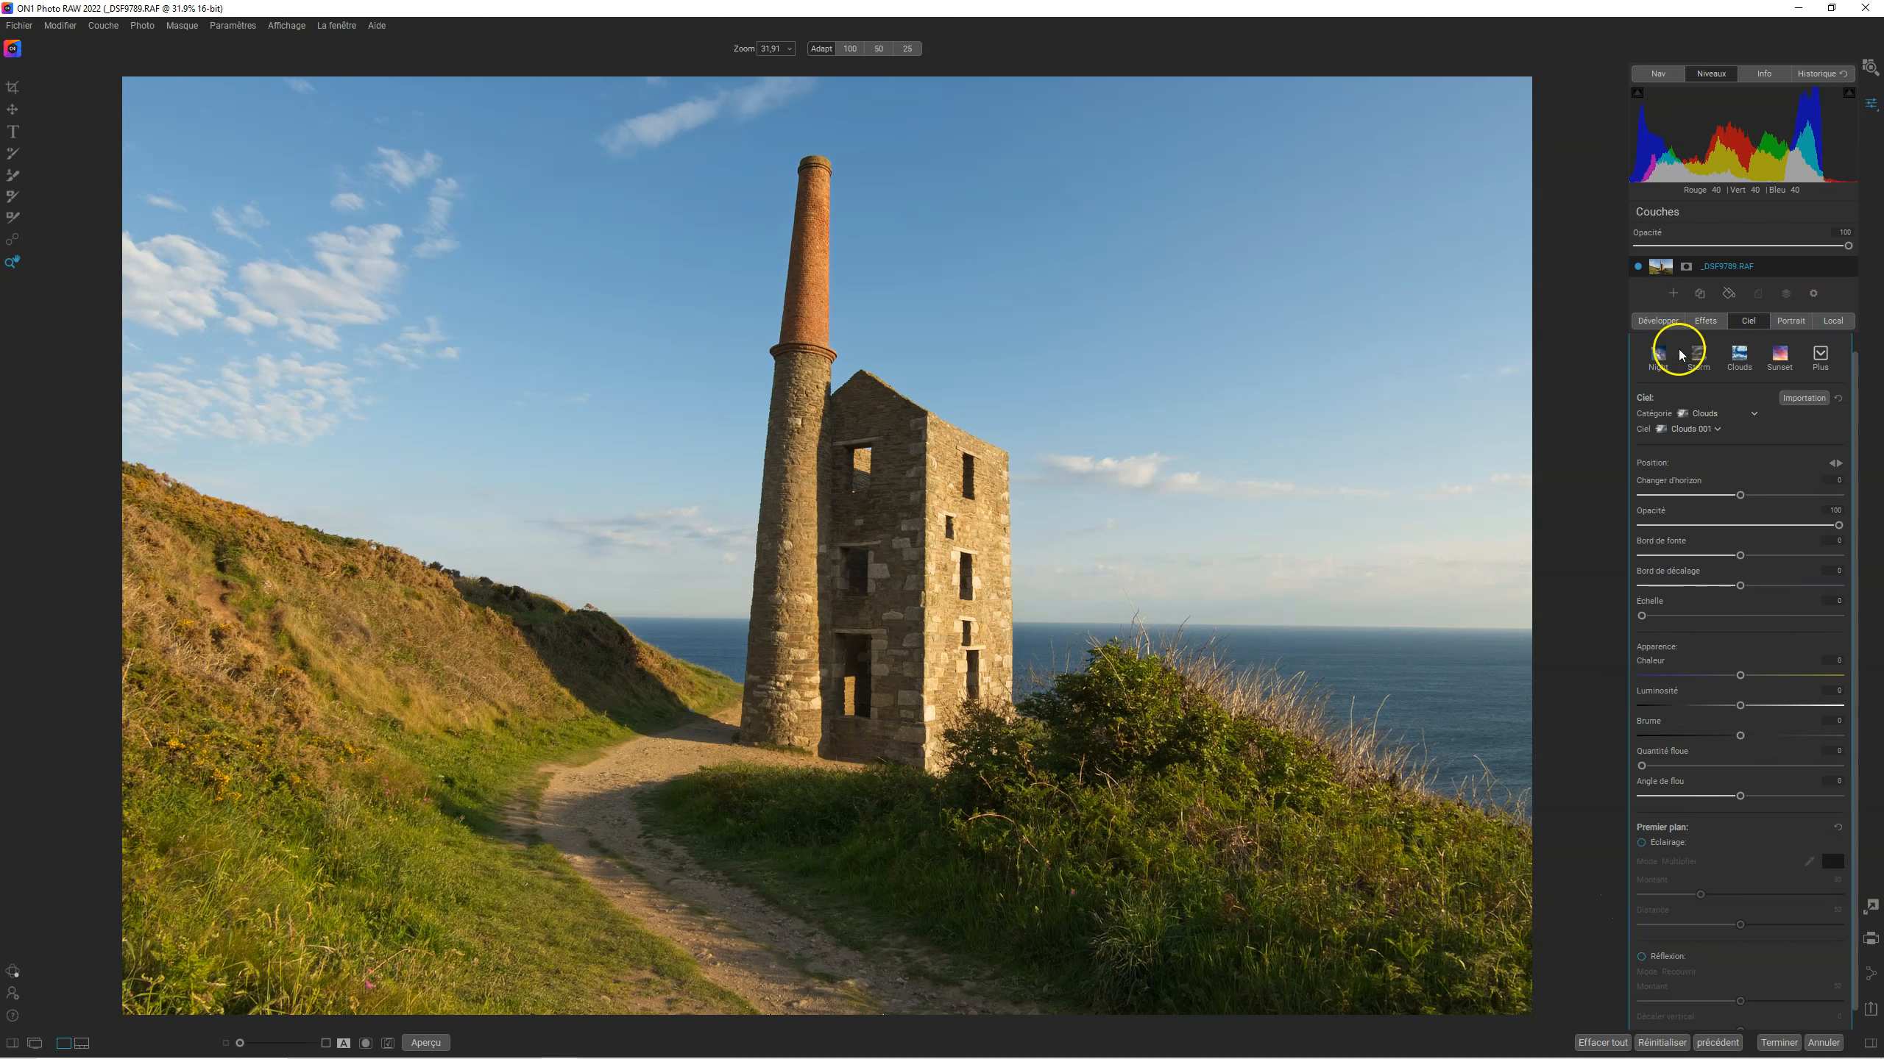
Apply the AI Auto tone adjustment to the photo in the develop settings
{"action": "left_click", "coordinate": [1660, 324]}
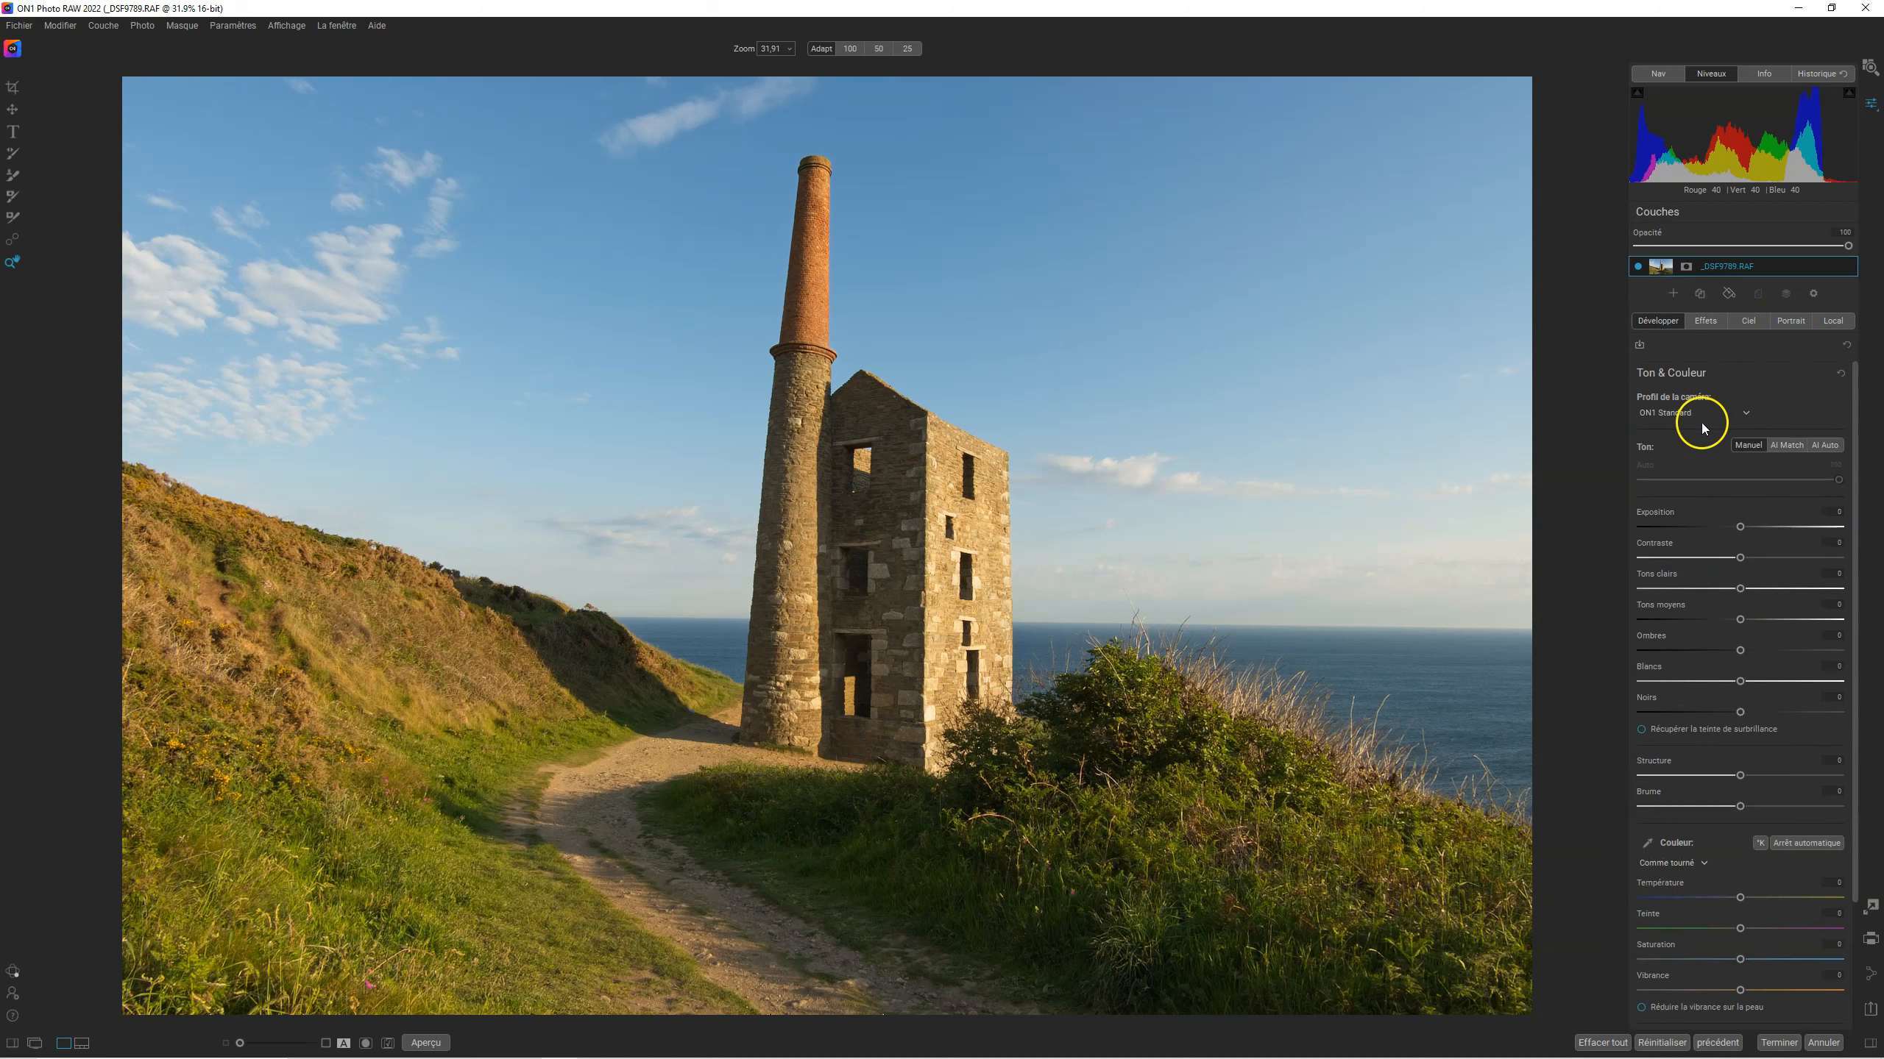
{"action": "left_click", "coordinate": [1825, 446]}
{"action": "left_click", "coordinate": [1747, 324]}
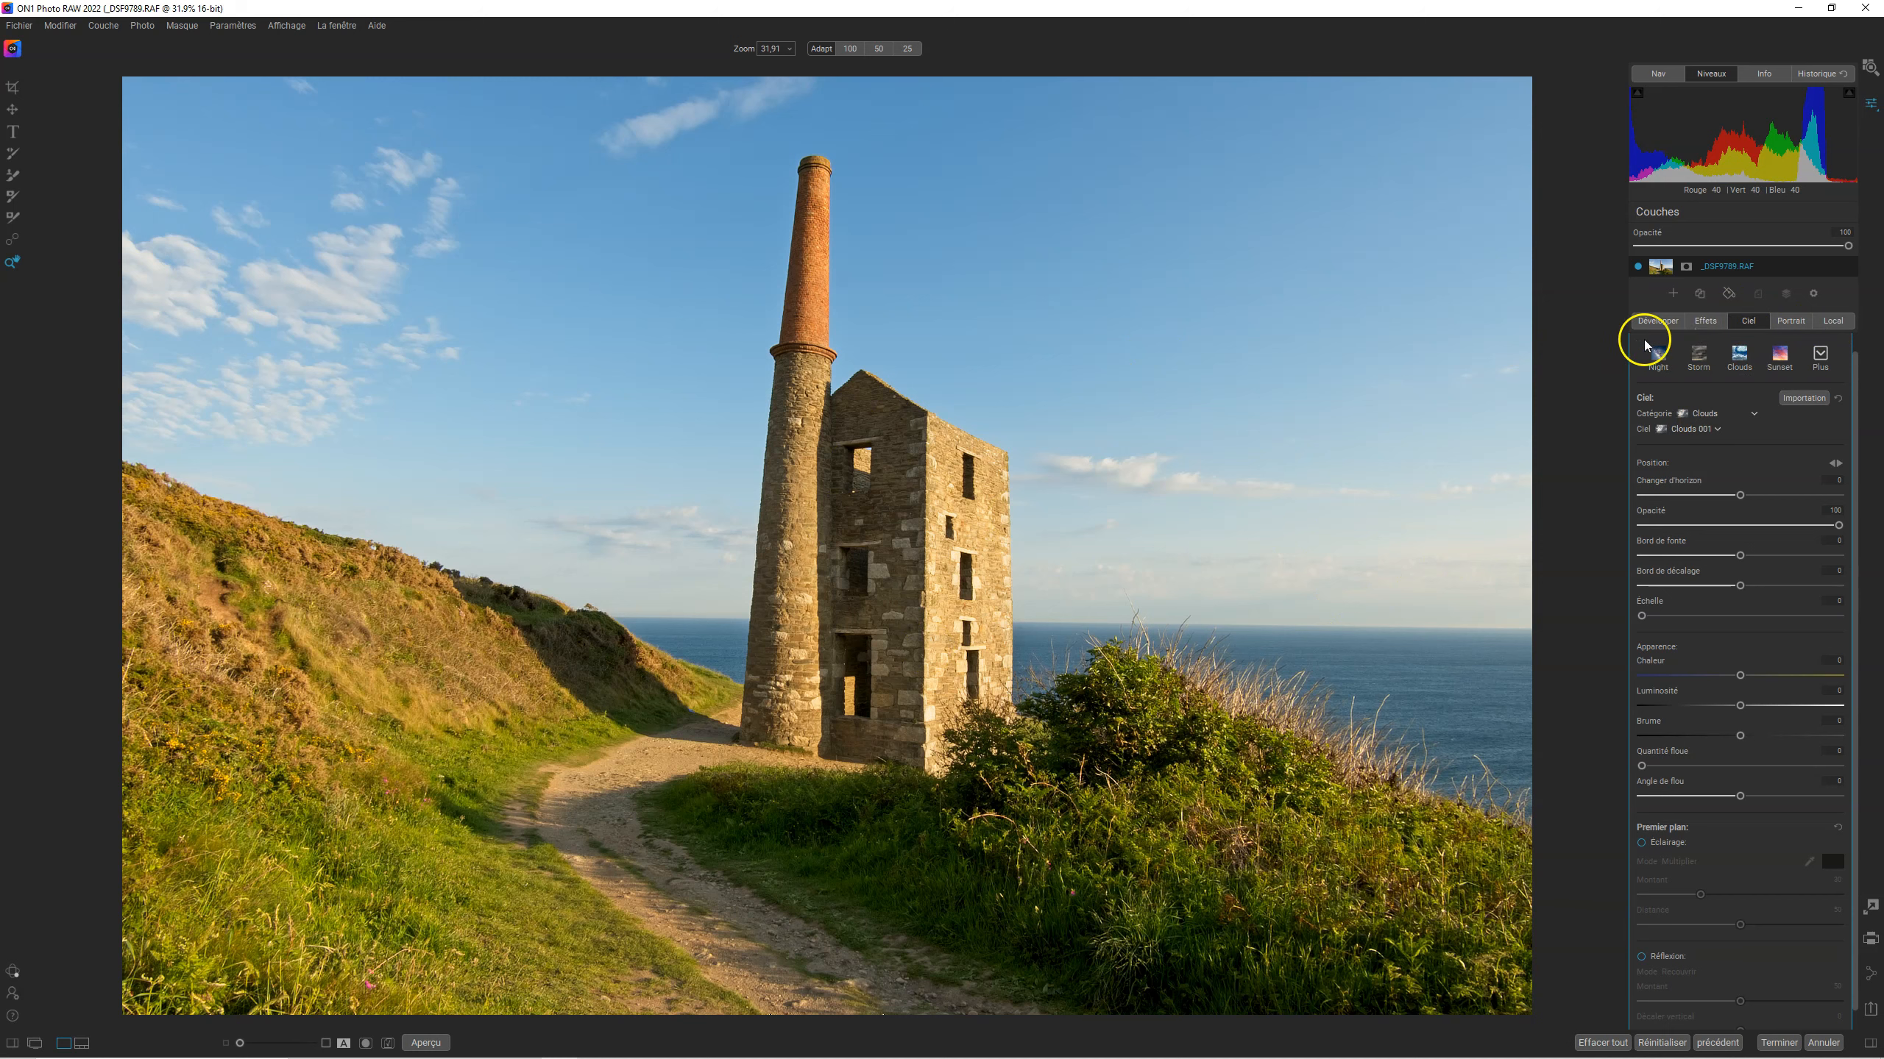
{"action": "left_click", "coordinate": [1663, 325]}
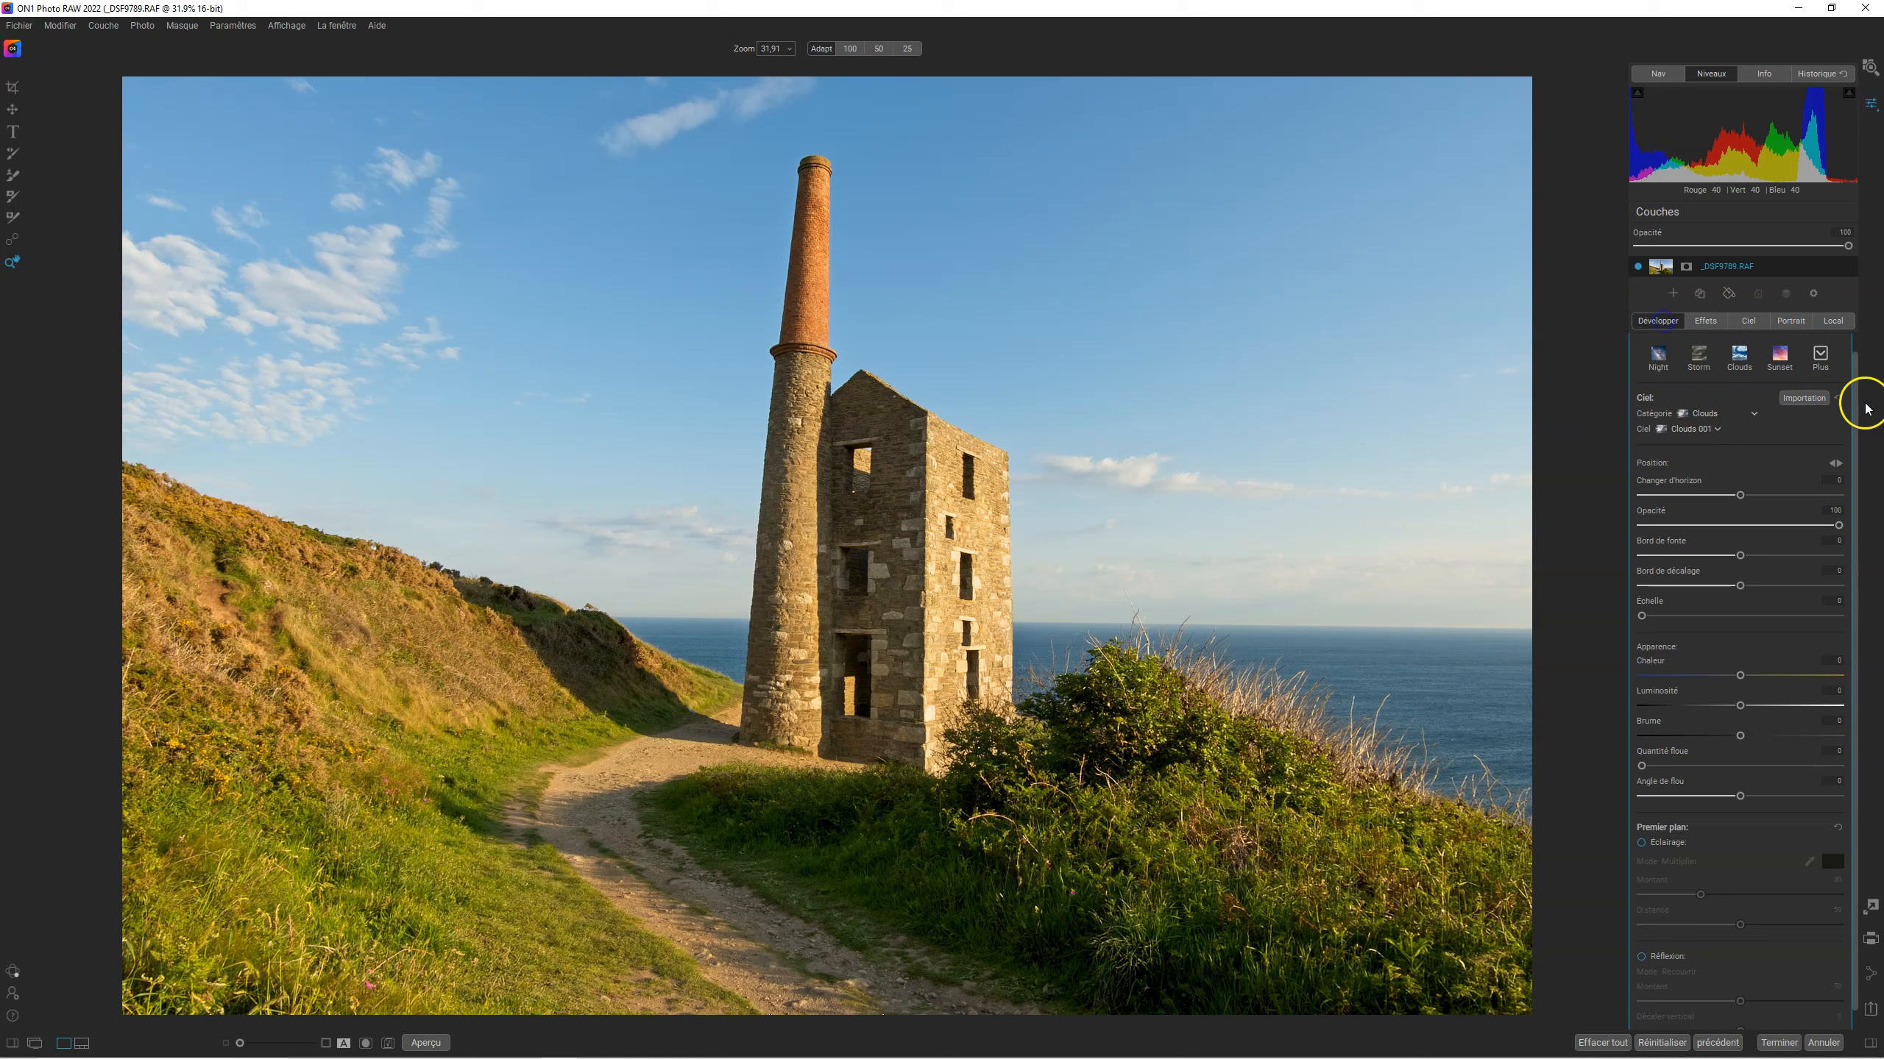
Replace the sky with Sunset 021 from the Sunset category, previewing Sunset 022 on the way
{"action": "left_click", "coordinate": [1740, 321]}
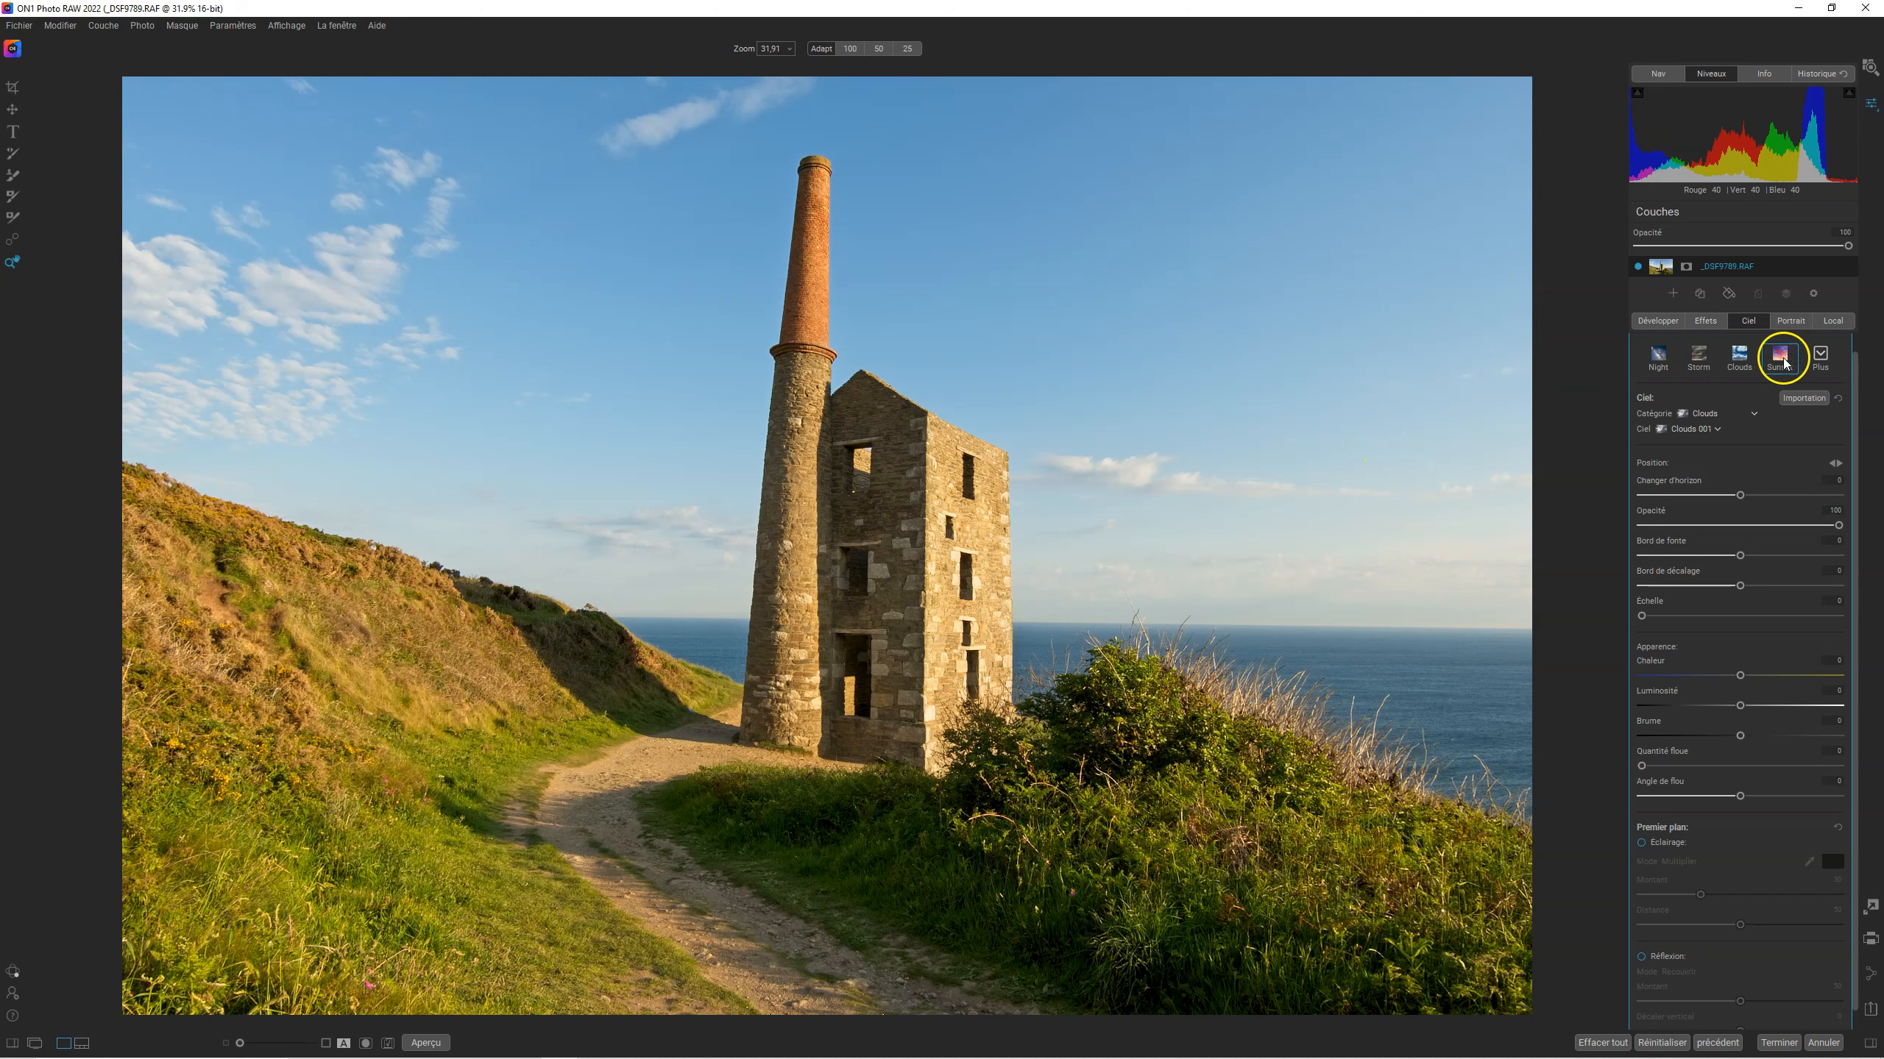
{"action": "left_click", "coordinate": [1745, 414]}
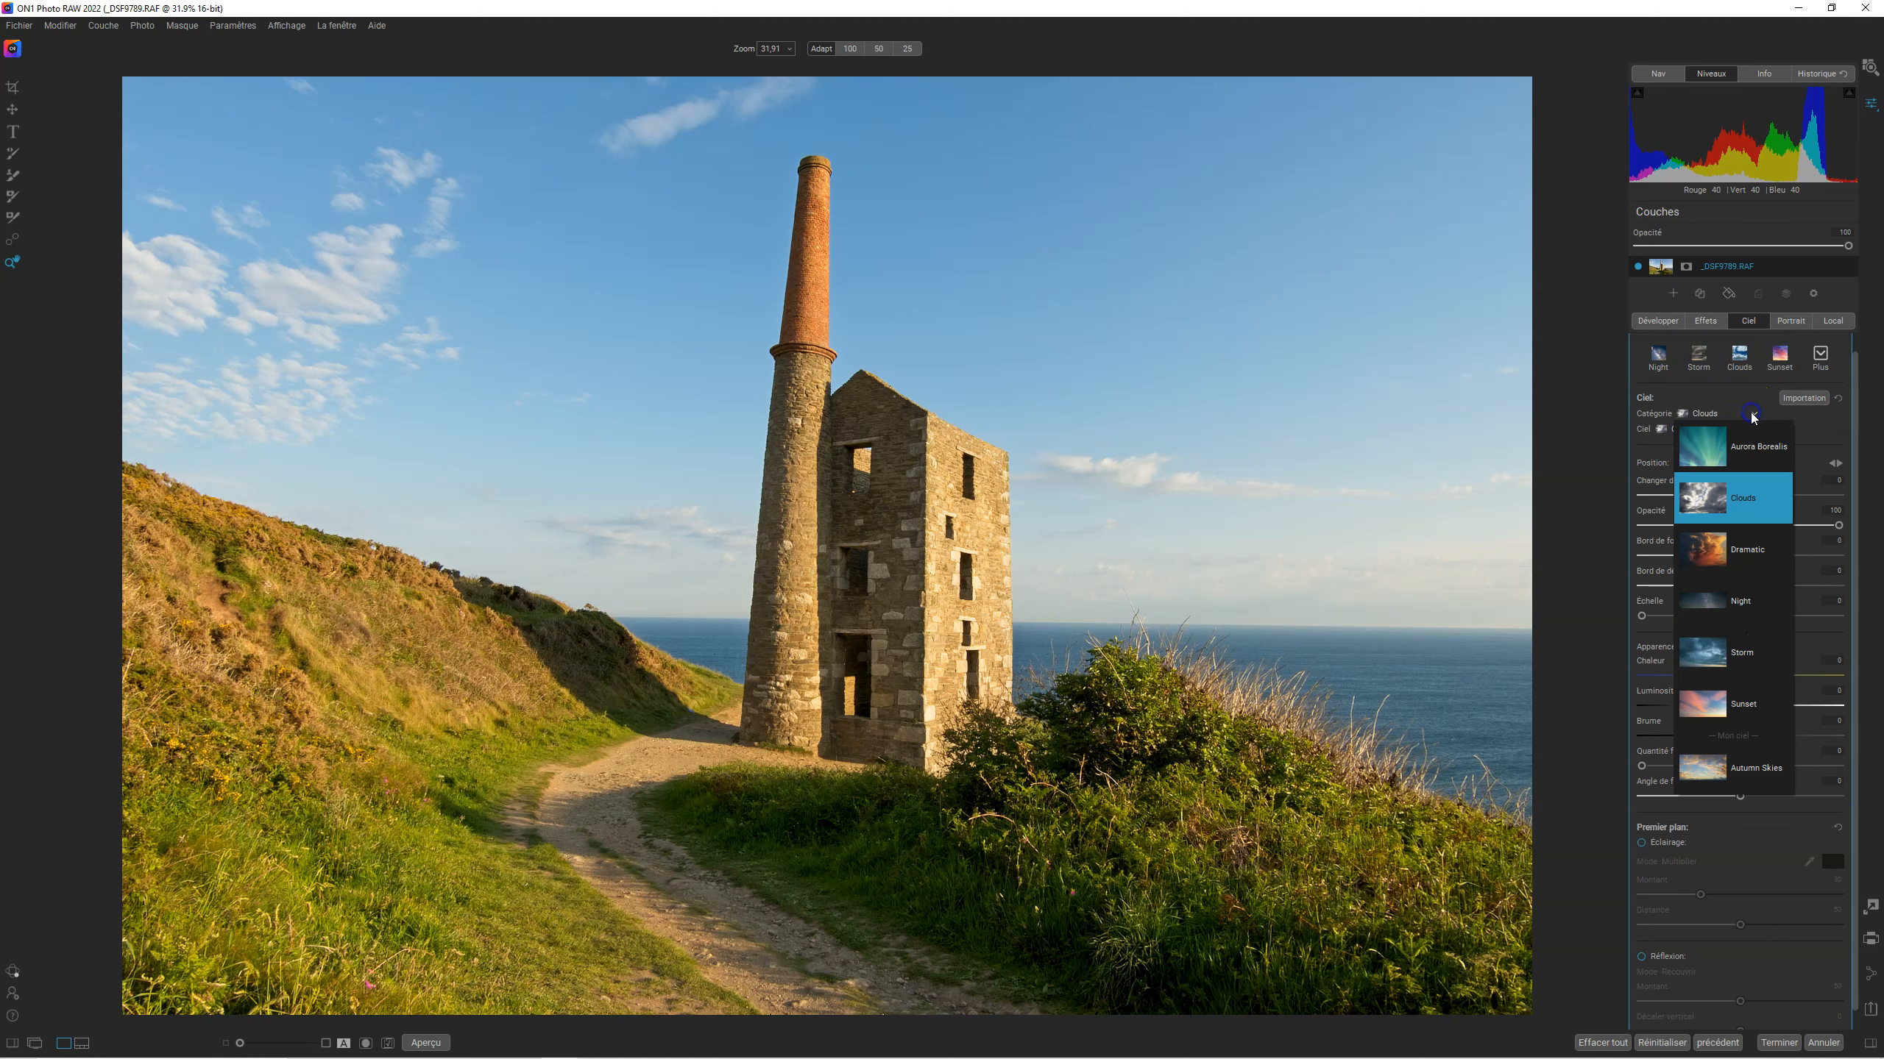
{"action": "left_click", "coordinate": [1743, 703]}
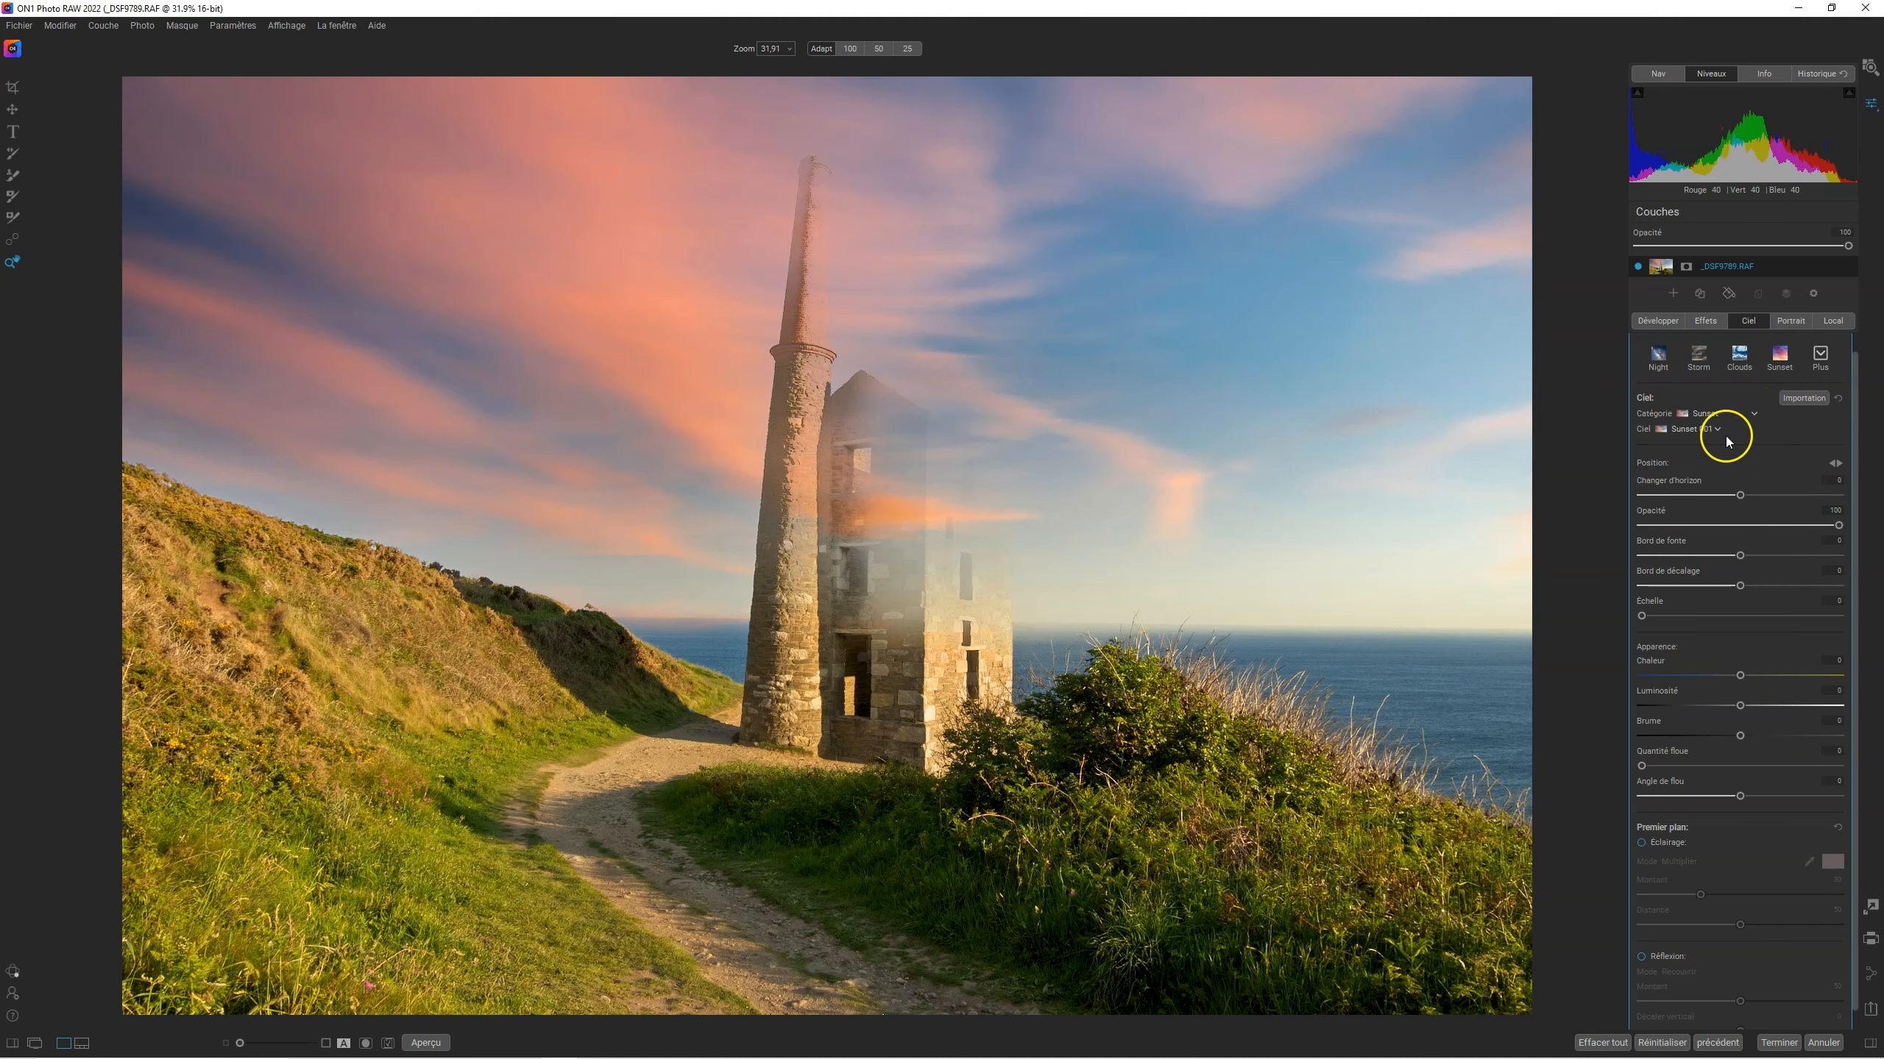
{"action": "left_click", "coordinate": [1714, 430]}
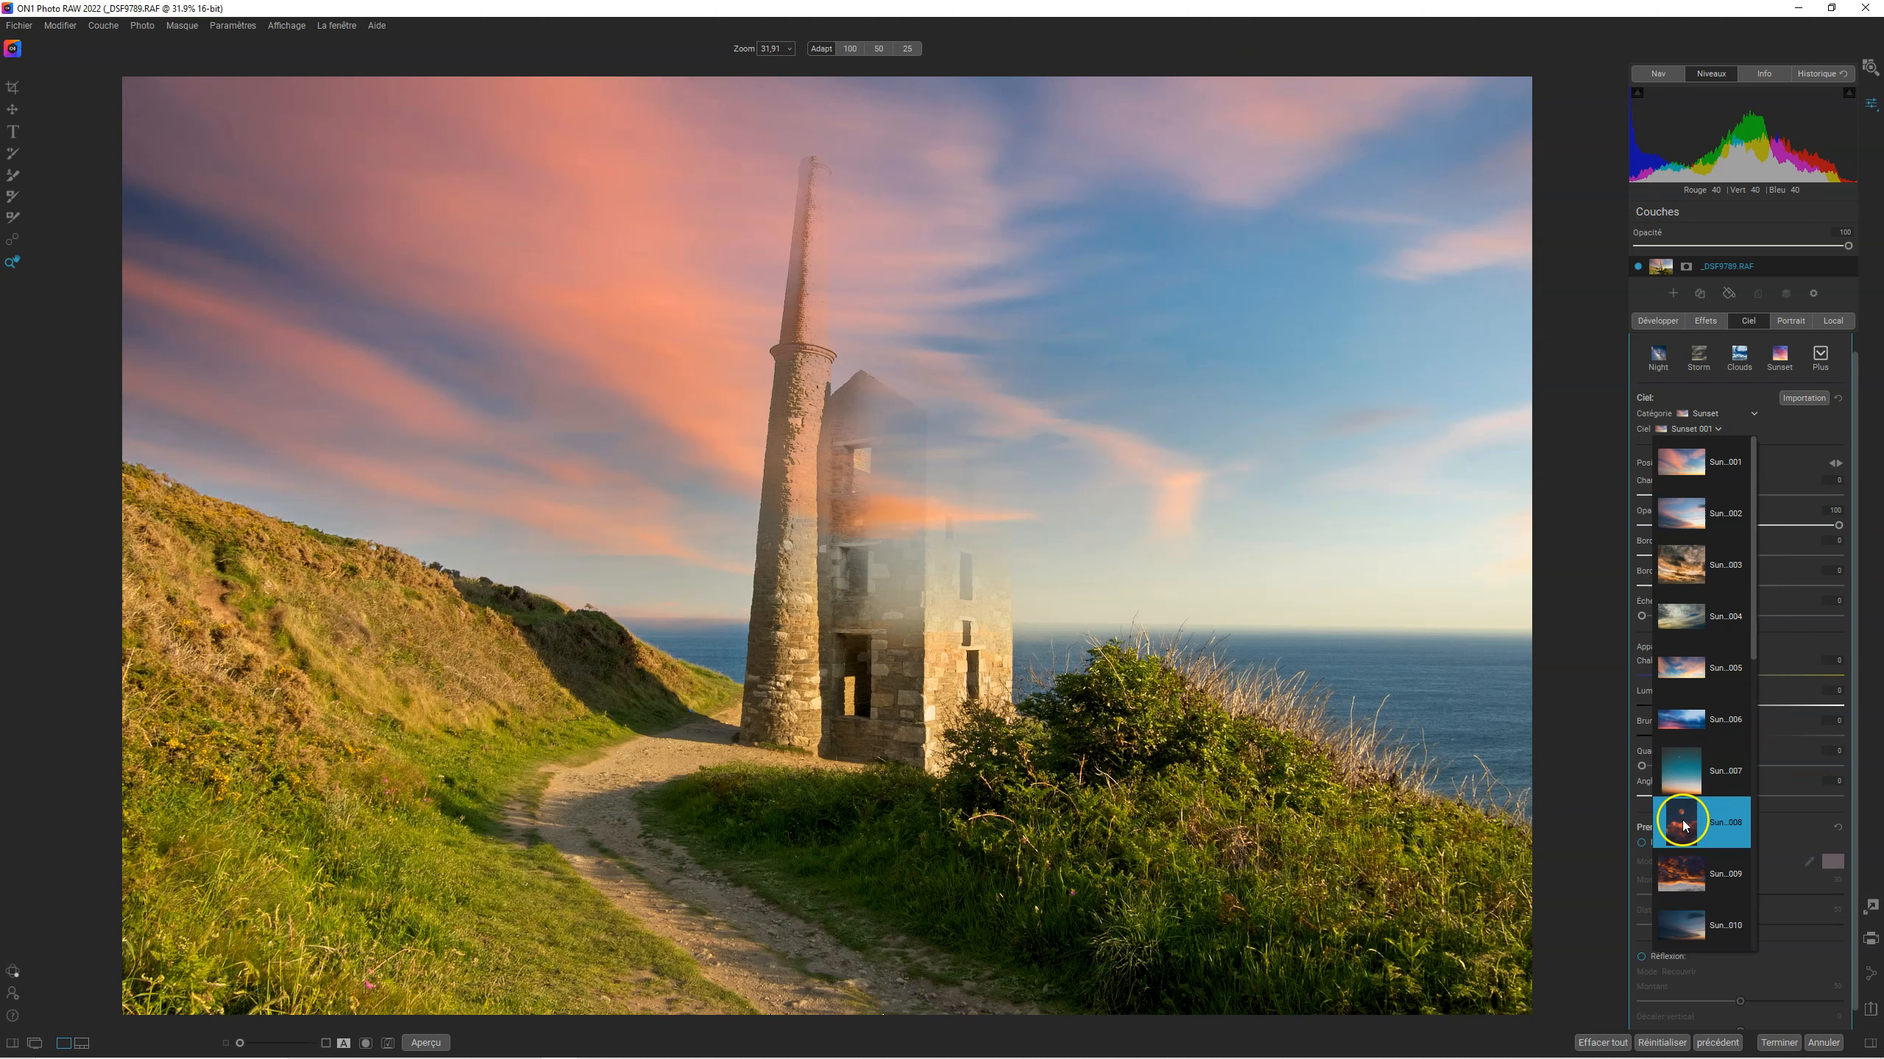
{"action": "scroll", "coordinate": [1698, 883], "scroll_direction": "down", "scroll_amount": 4}
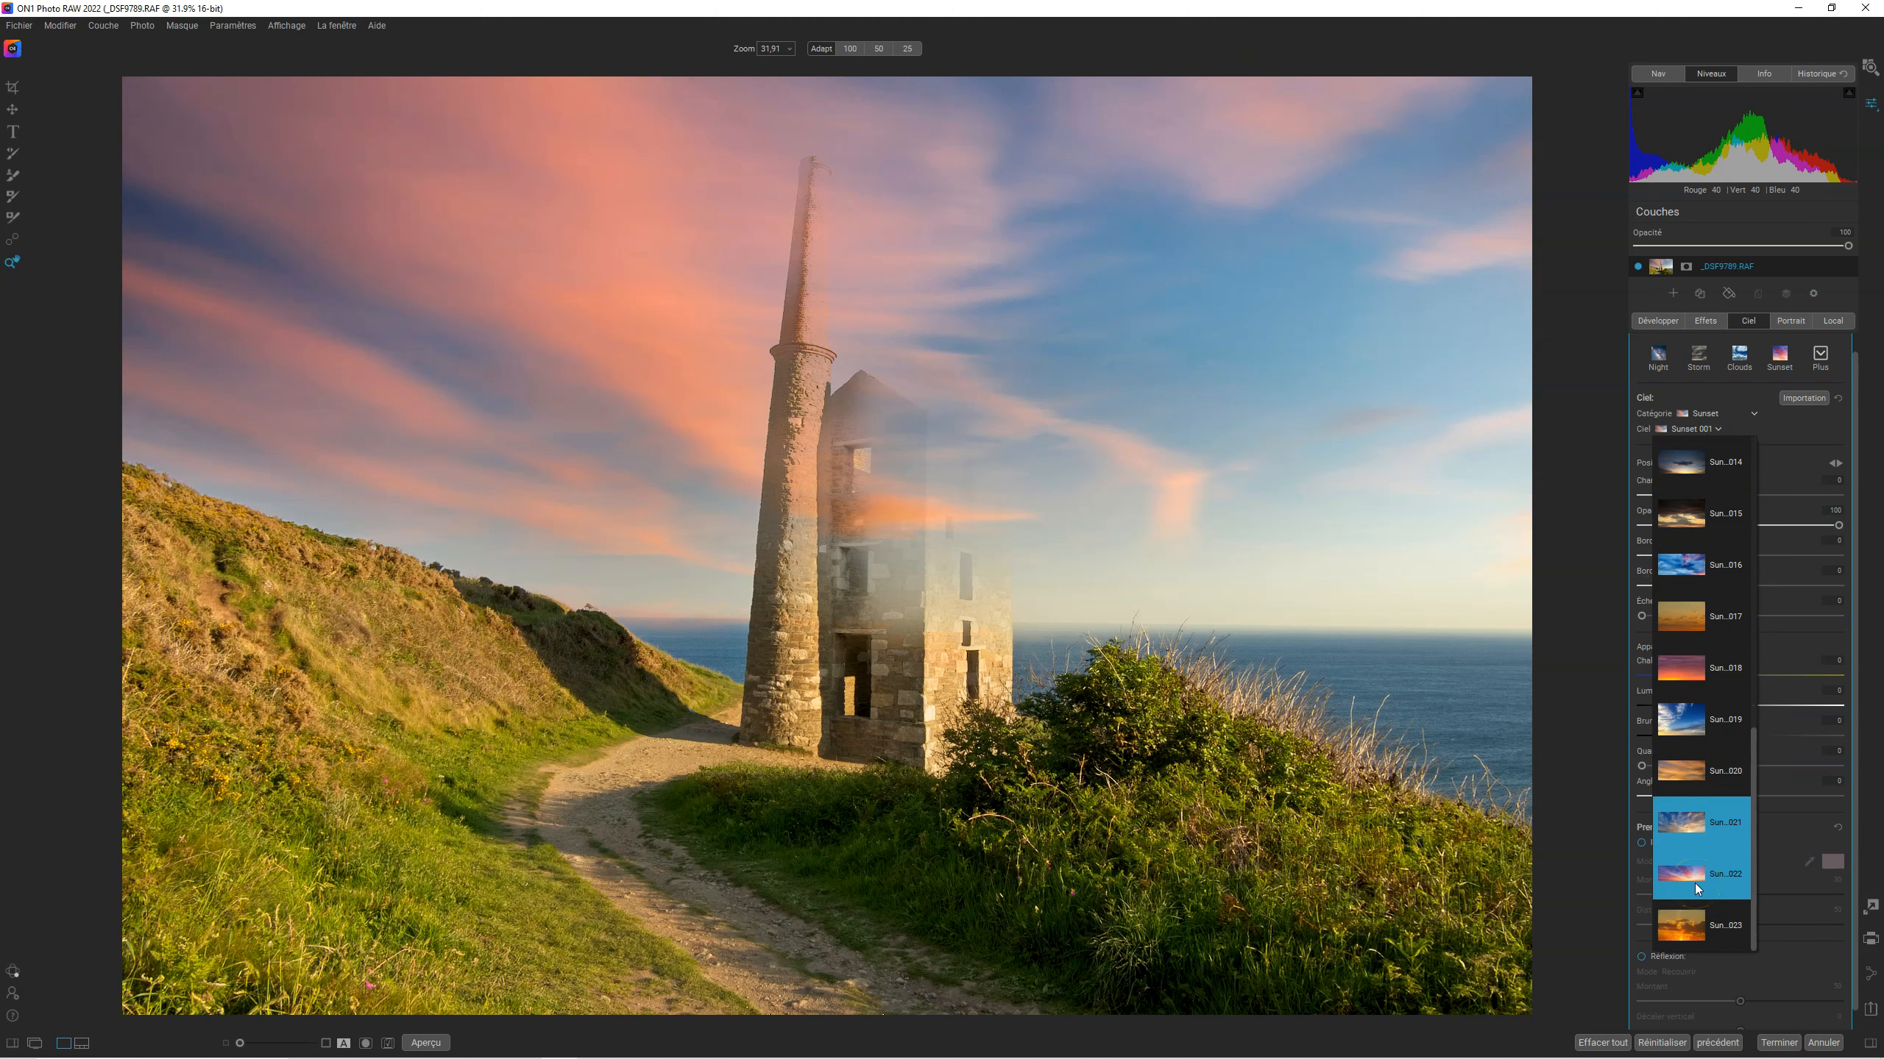
{"action": "left_click", "coordinate": [1697, 884]}
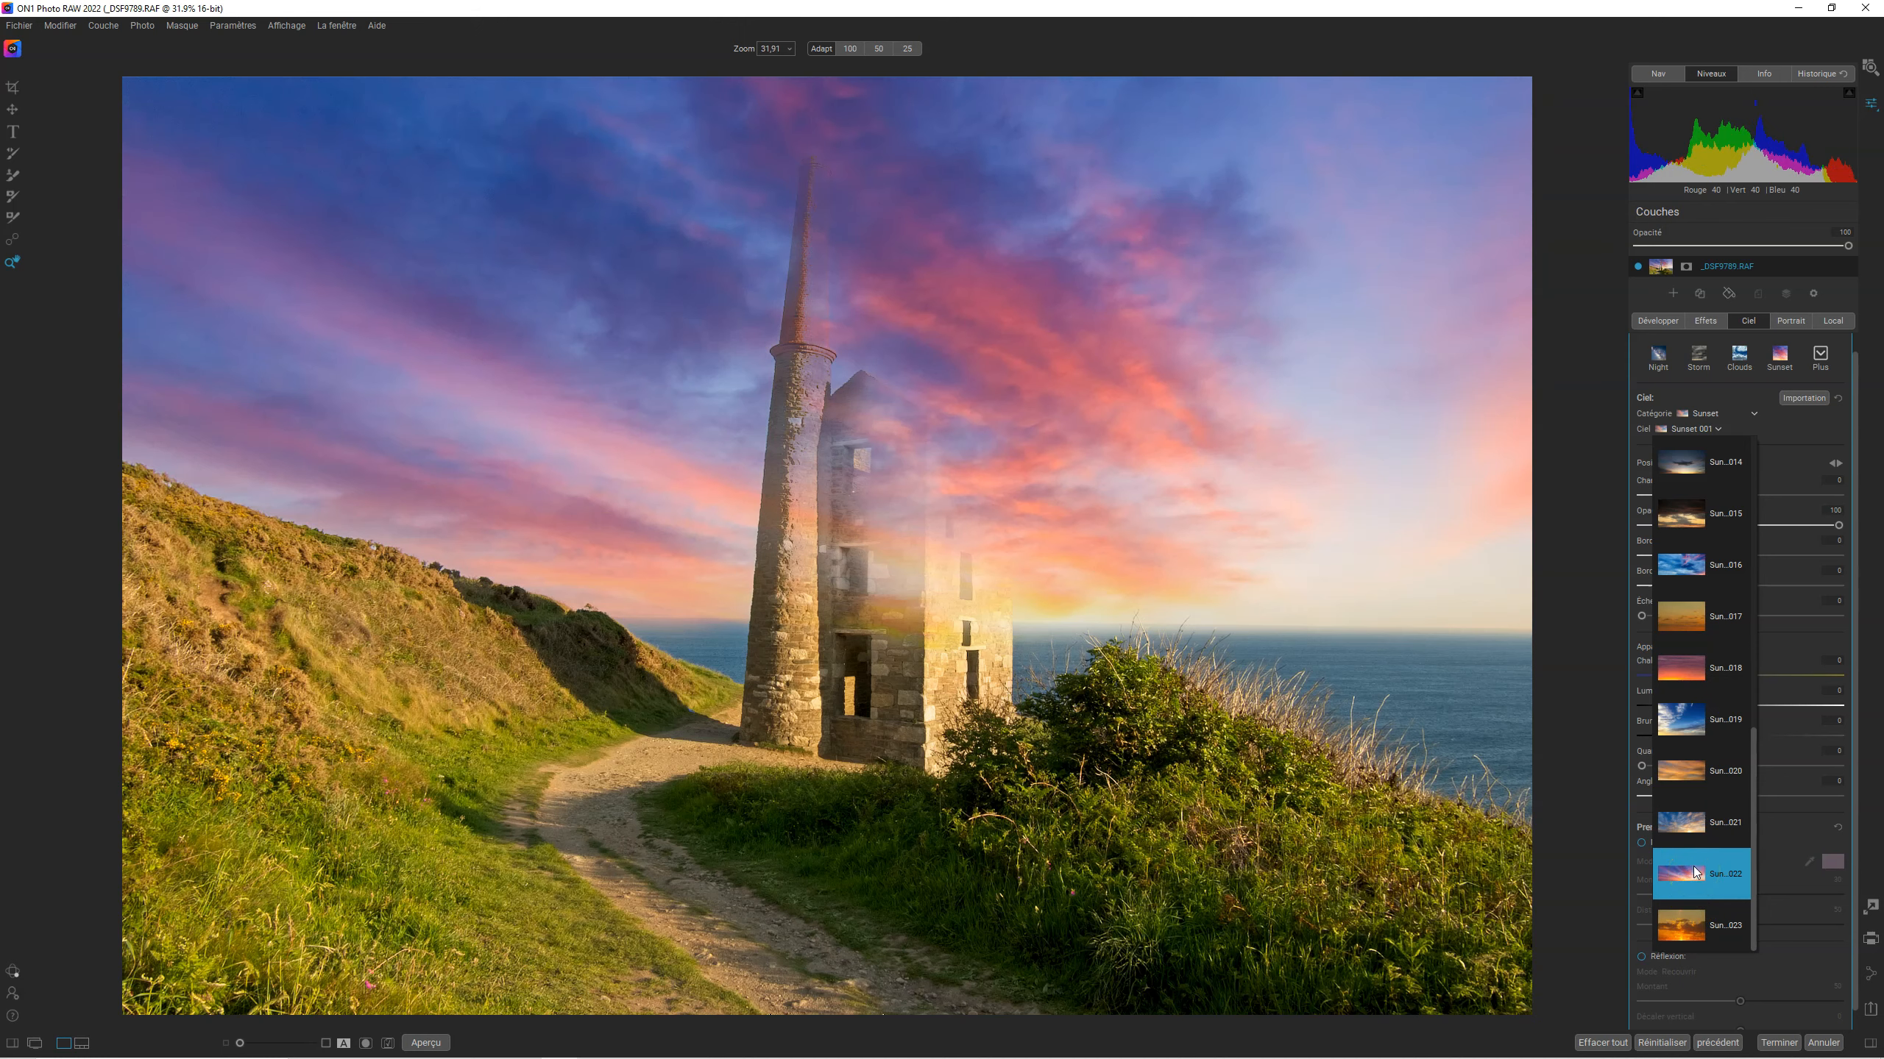
{"action": "left_click", "coordinate": [1691, 833]}
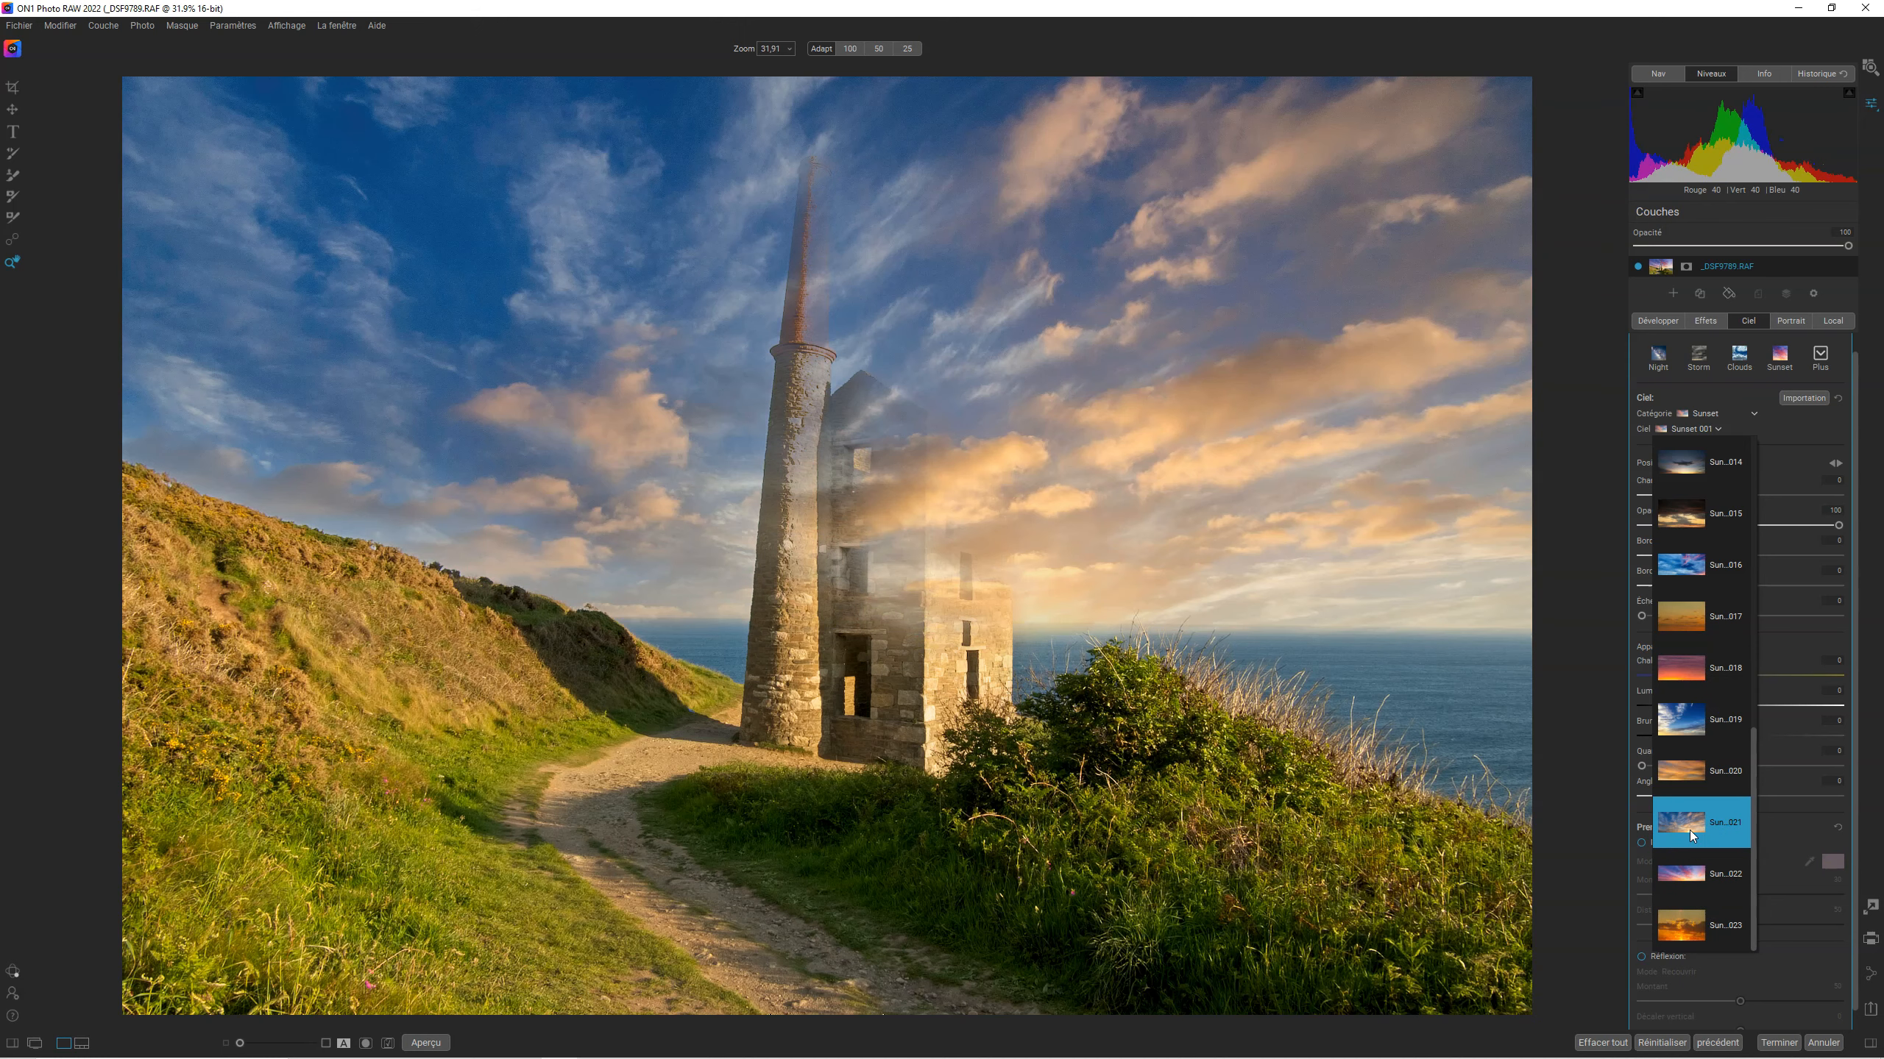
{"action": "left_click", "coordinate": [1689, 830]}
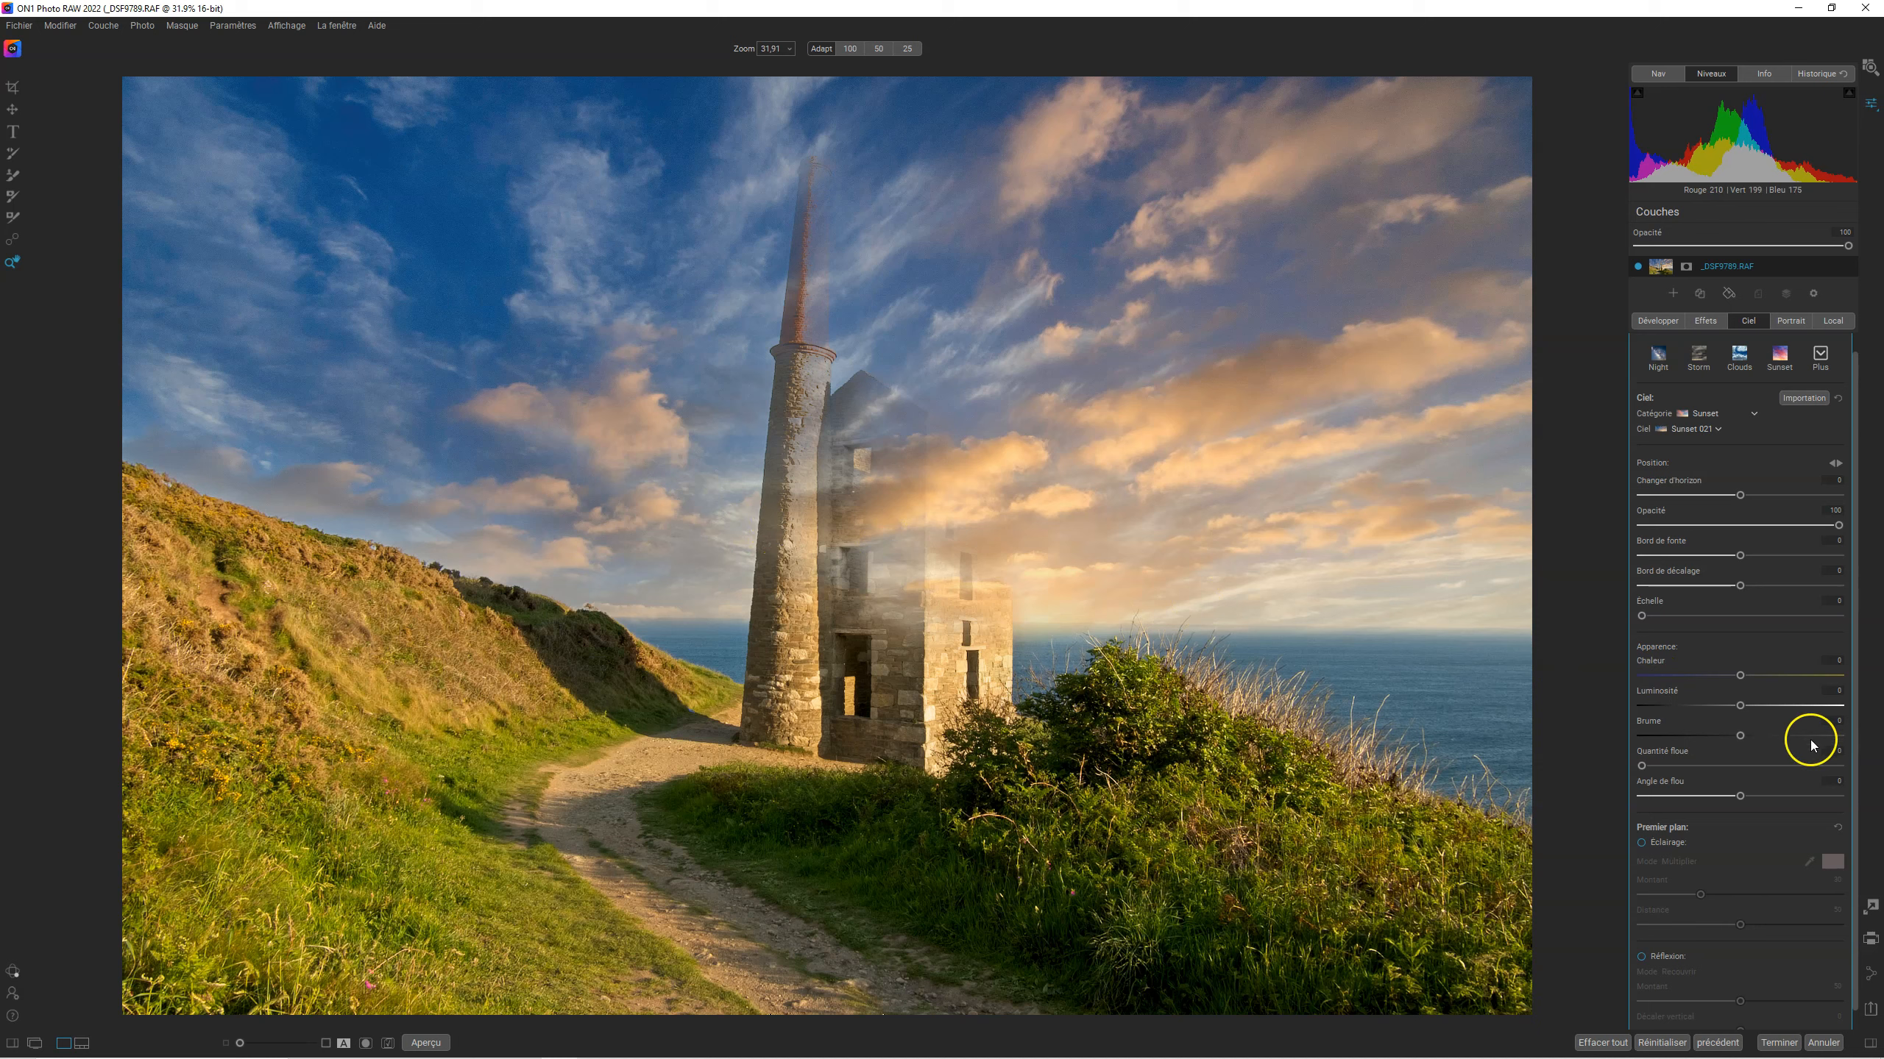
Set both the fade edge and the shift edge of the replaced sky to 100
{"action": "left_click_drag", "start_coordinate": [1738, 568], "coordinate": [1879, 553]}
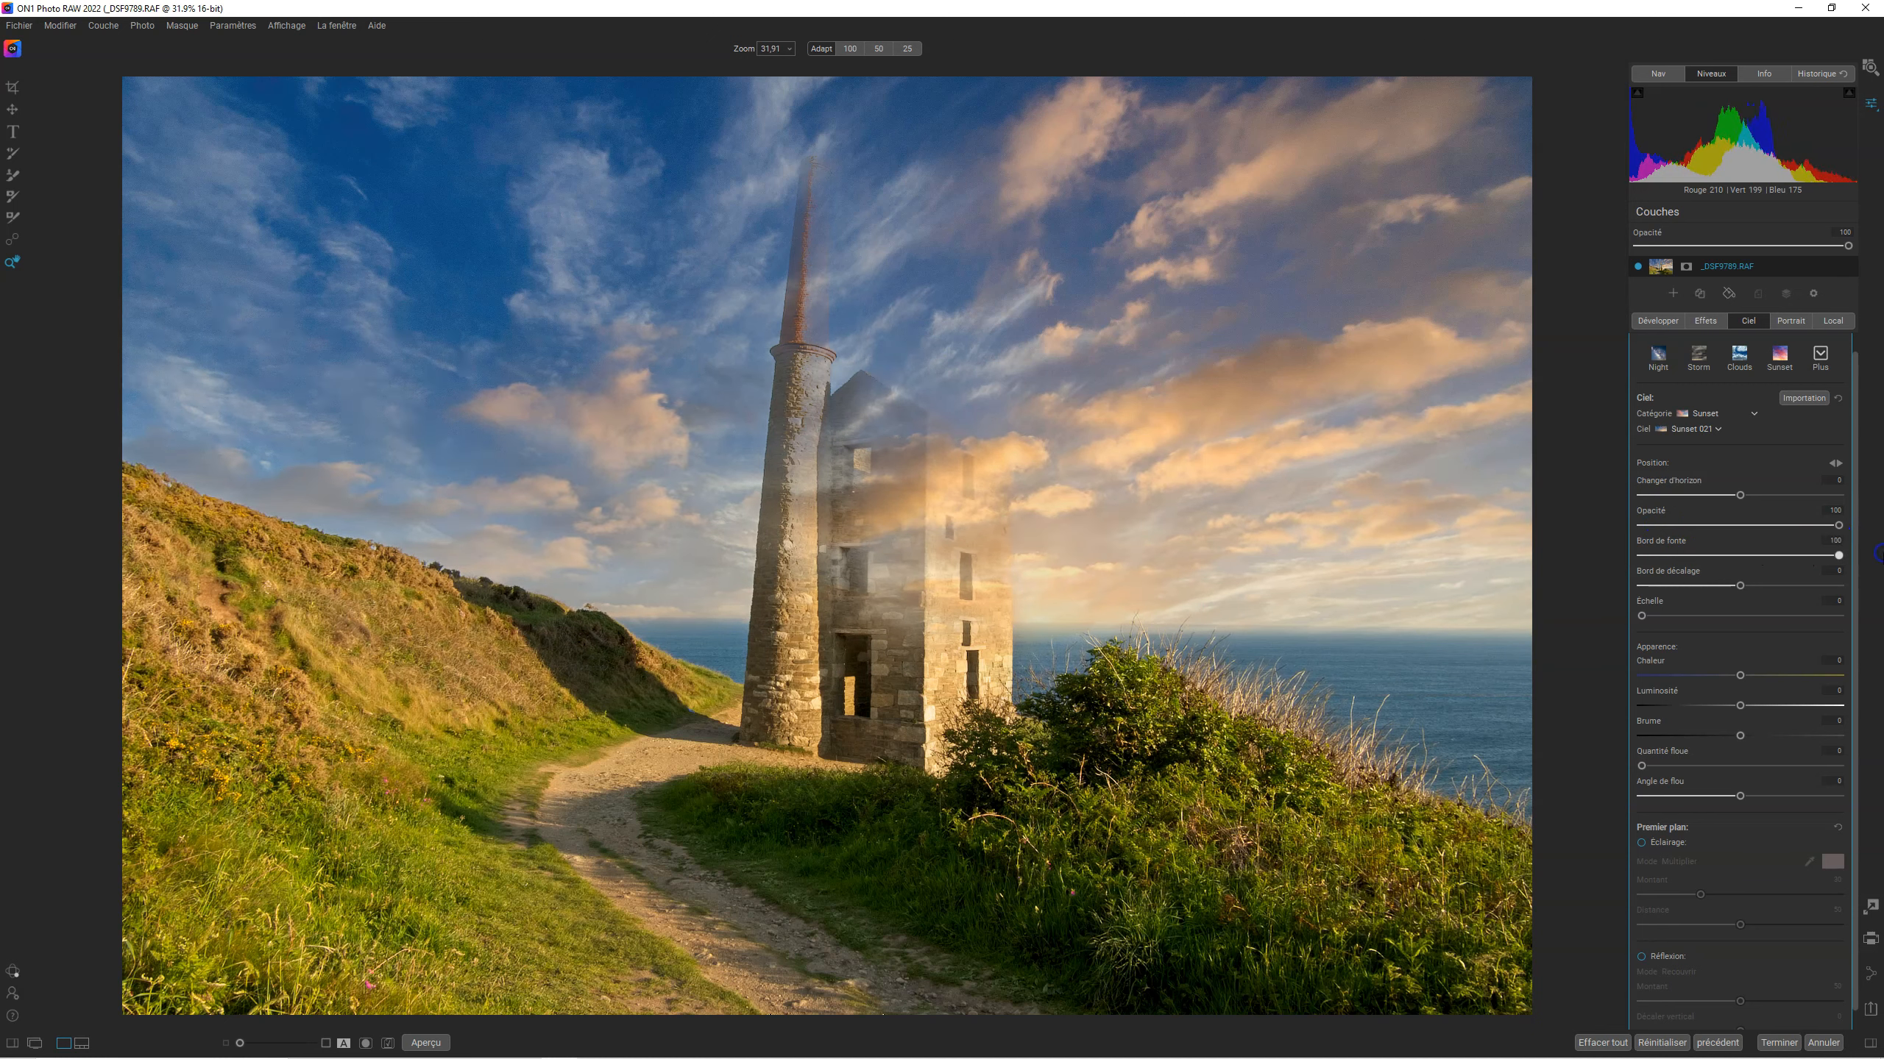
{"action": "left_click_drag", "start_coordinate": [1738, 585], "coordinate": [1880, 587]}
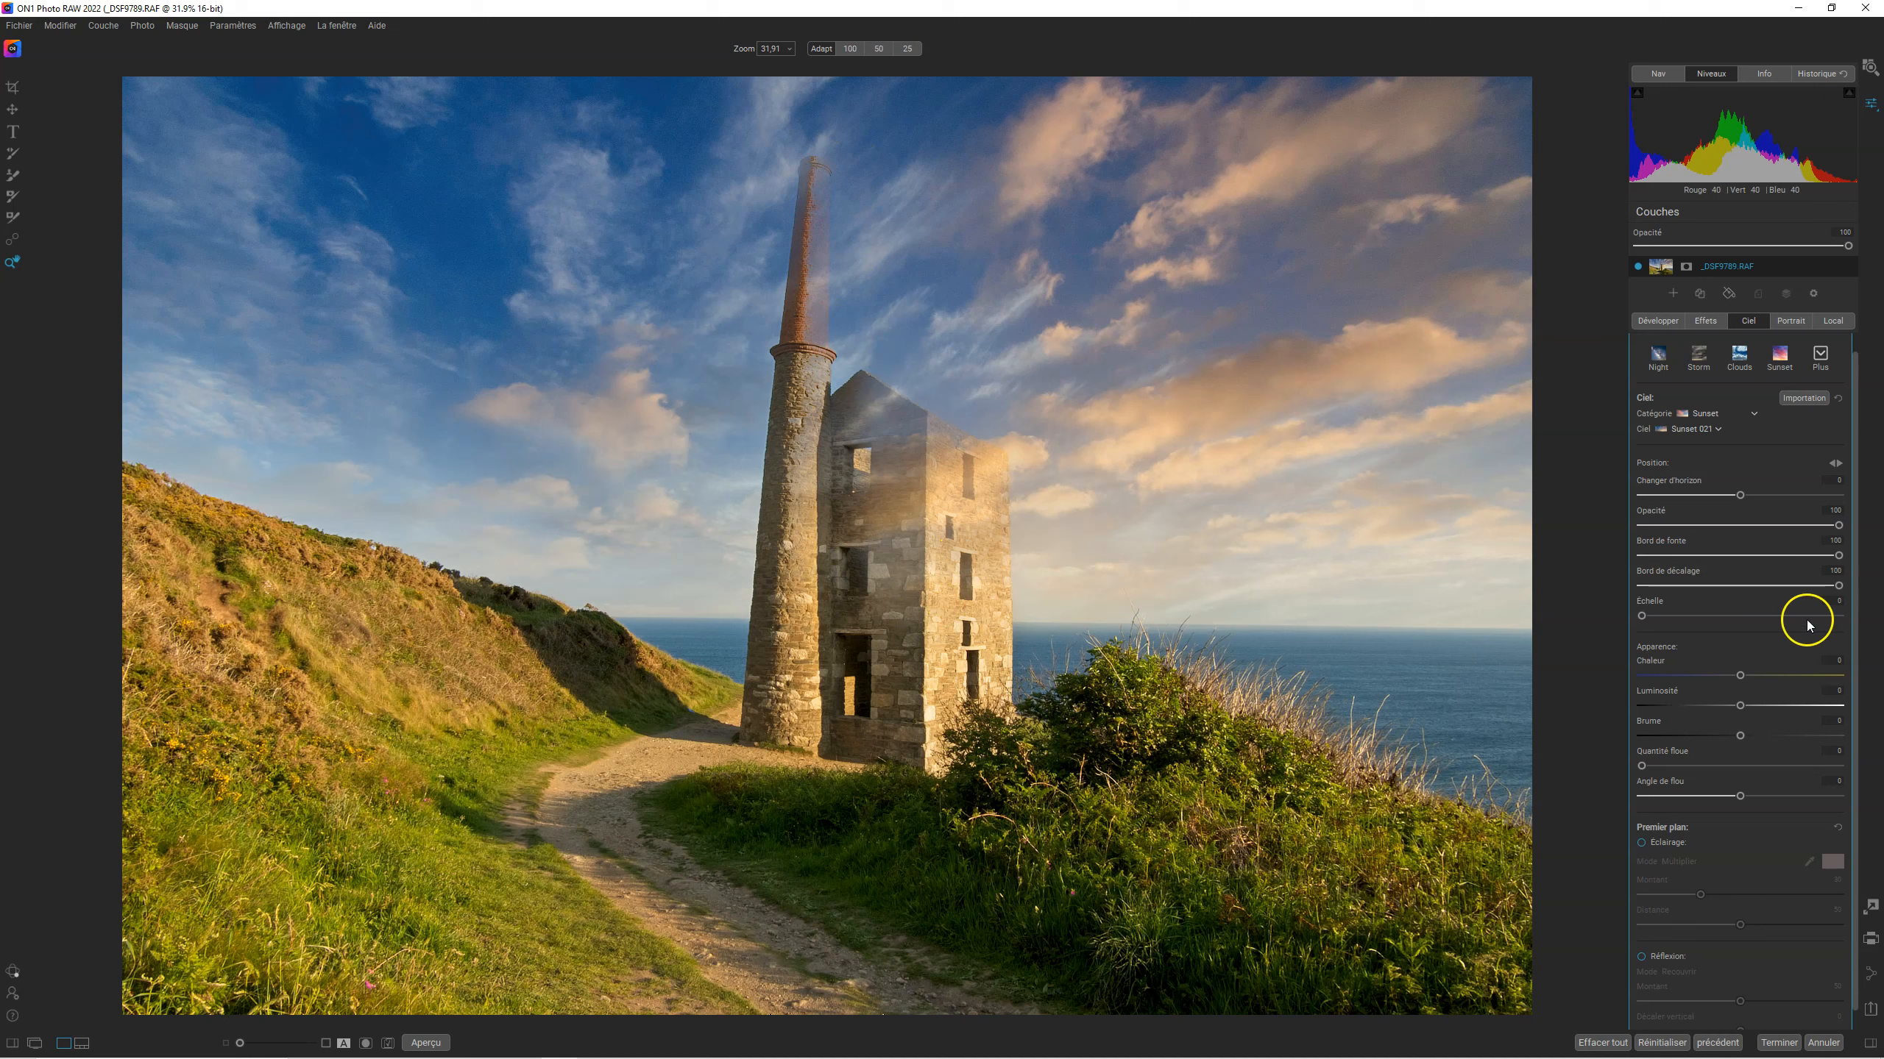
{"action": "left_click_drag", "start_coordinate": [1839, 586], "coordinate": [1880, 601]}
Try the replacement sky mirrored horizontally and return it to its original orientation
{"action": "left_click", "coordinate": [1839, 464]}
{"action": "left_click", "coordinate": [1839, 464]}
{"action": "left_click", "coordinate": [1840, 464]}
{"action": "left_click", "coordinate": [1838, 465]}
{"action": "left_click", "coordinate": [1836, 465]}
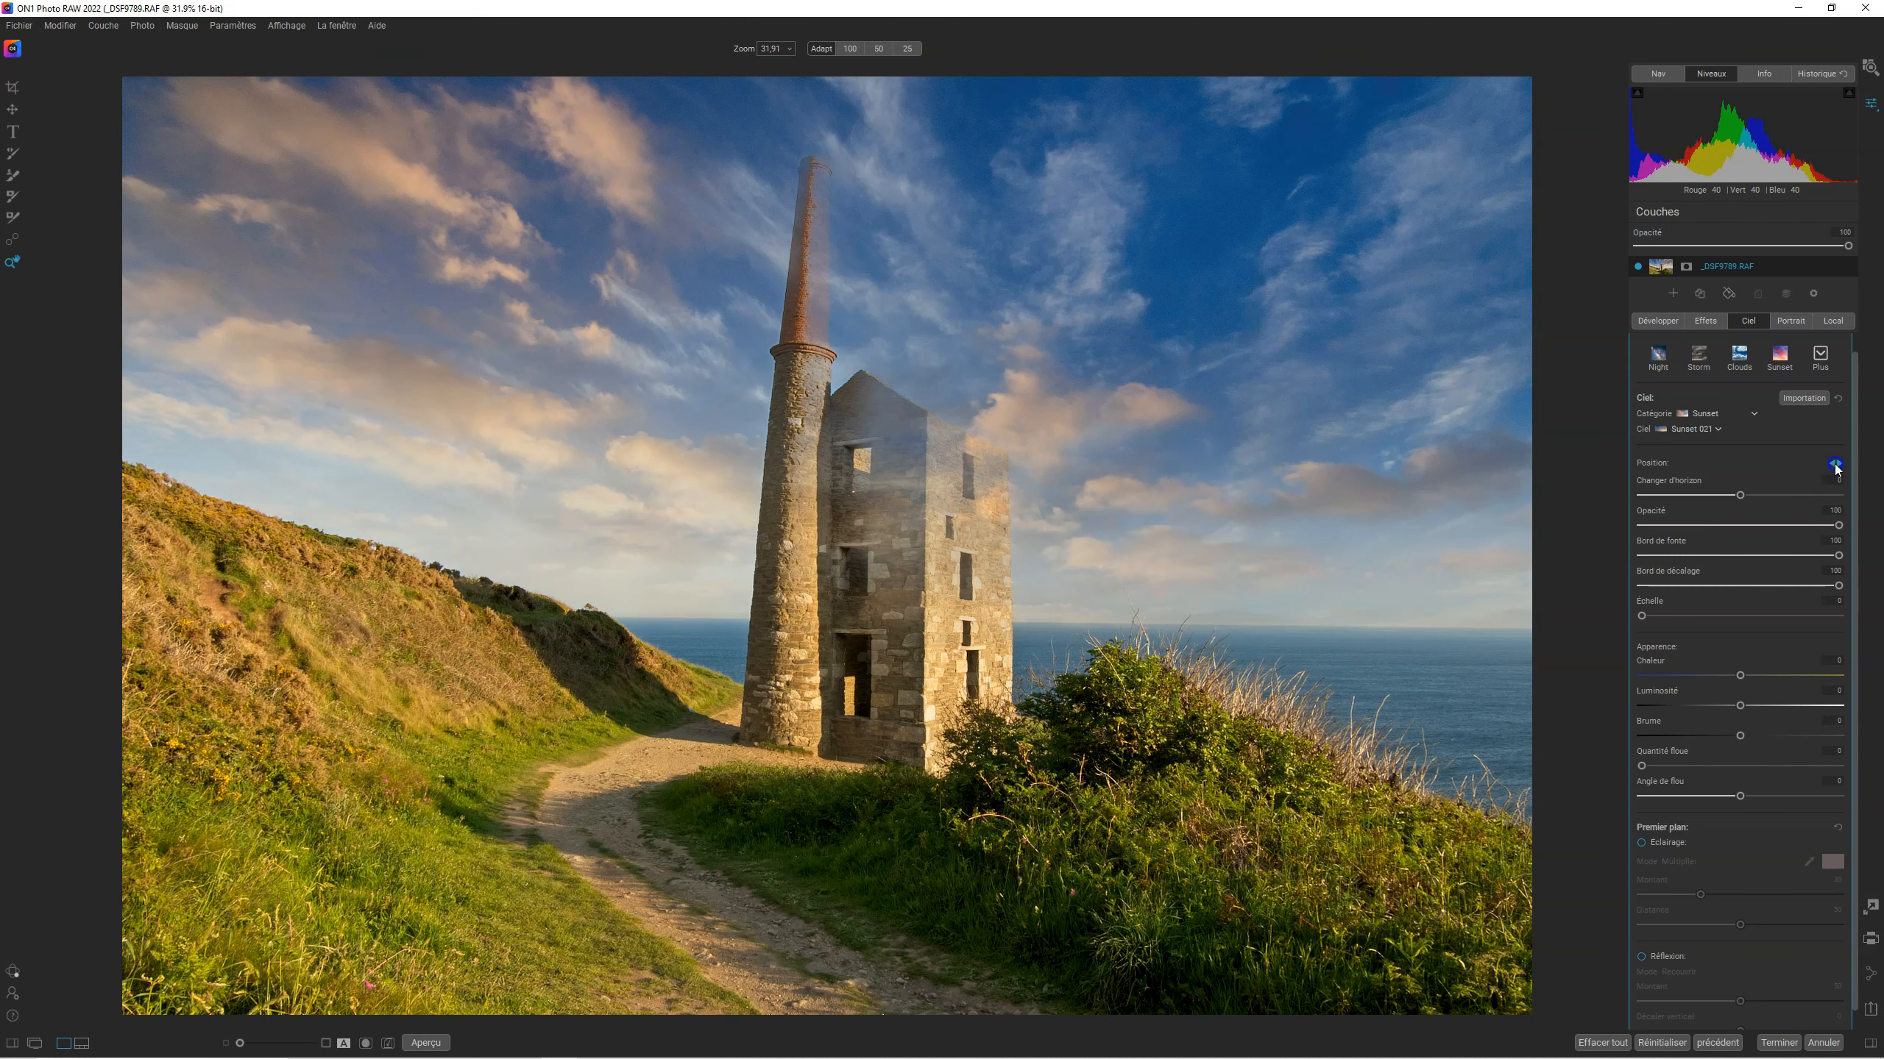
{"action": "left_click", "coordinate": [1835, 465]}
{"action": "left_click", "coordinate": [1835, 465]}
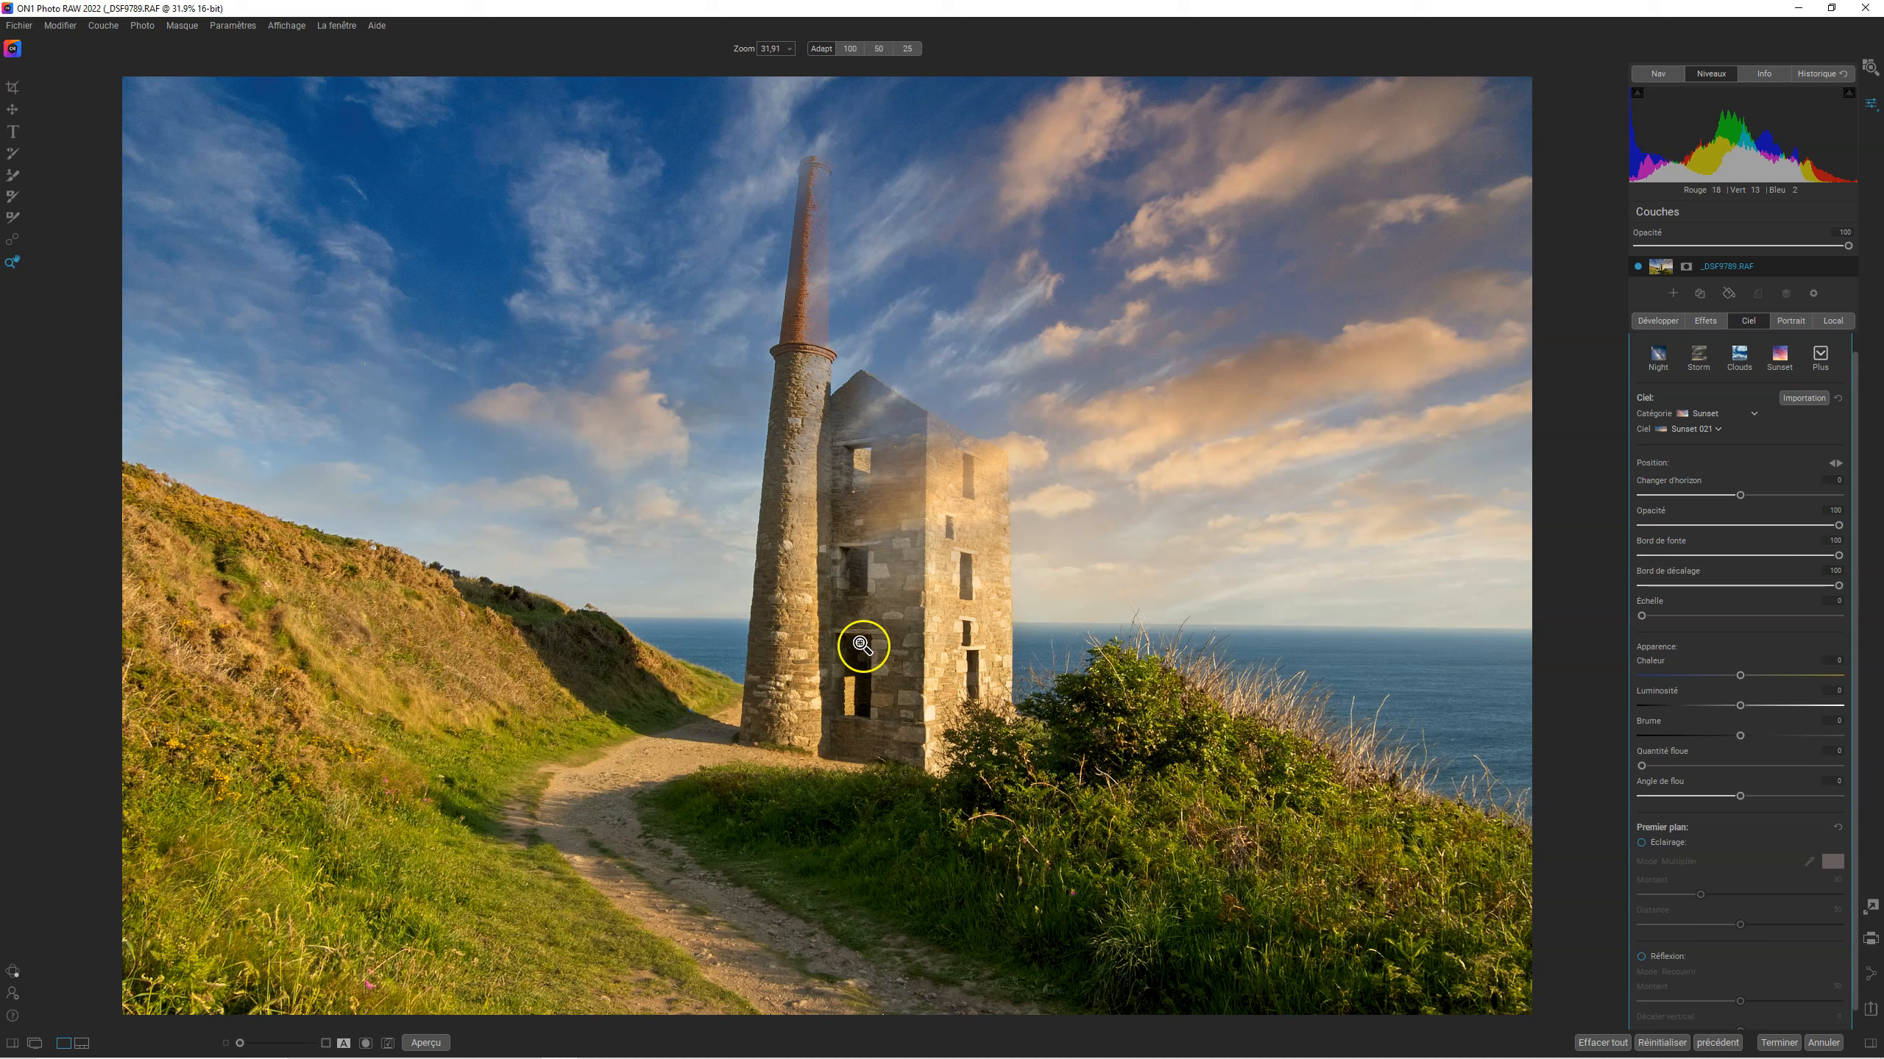
Paint the sky out of the chimney and the stone building with the refine brush in Peindre mode, size 150
{"action": "left_click", "coordinate": [13, 218]}
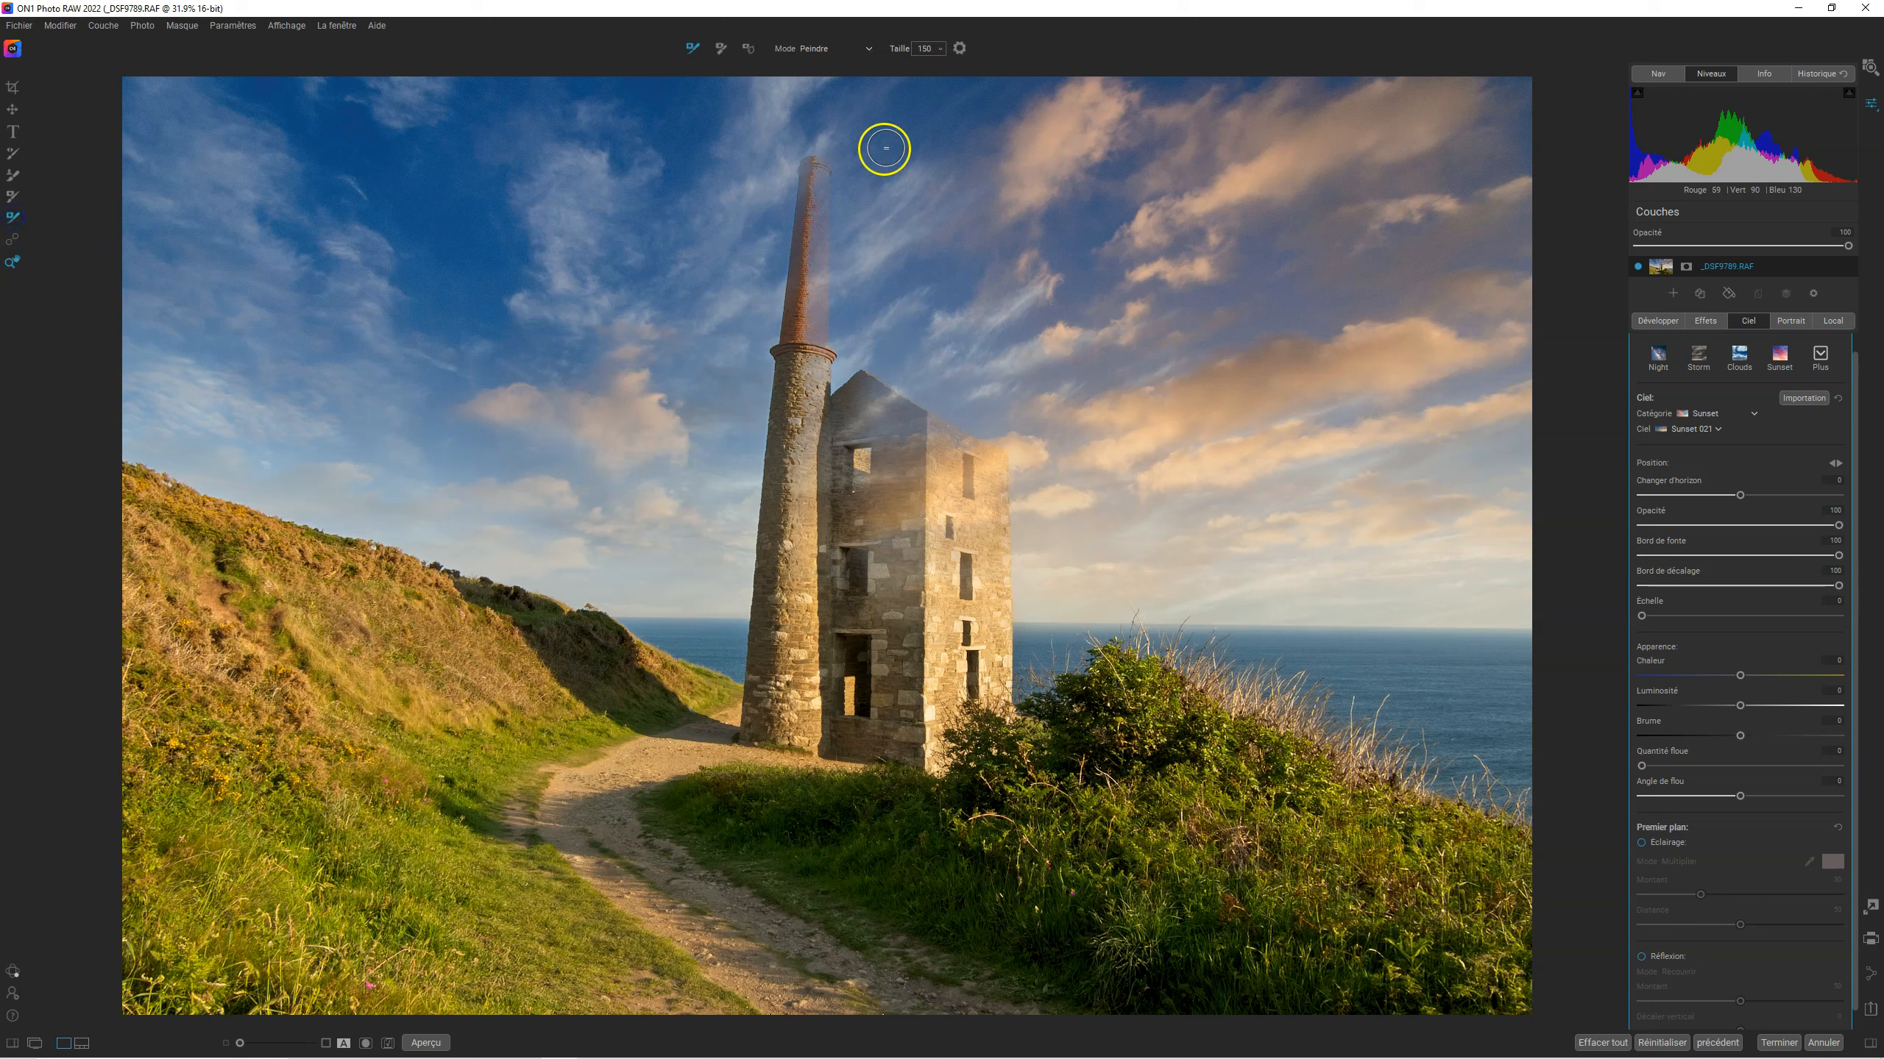
{"action": "left_click", "coordinate": [816, 49]}
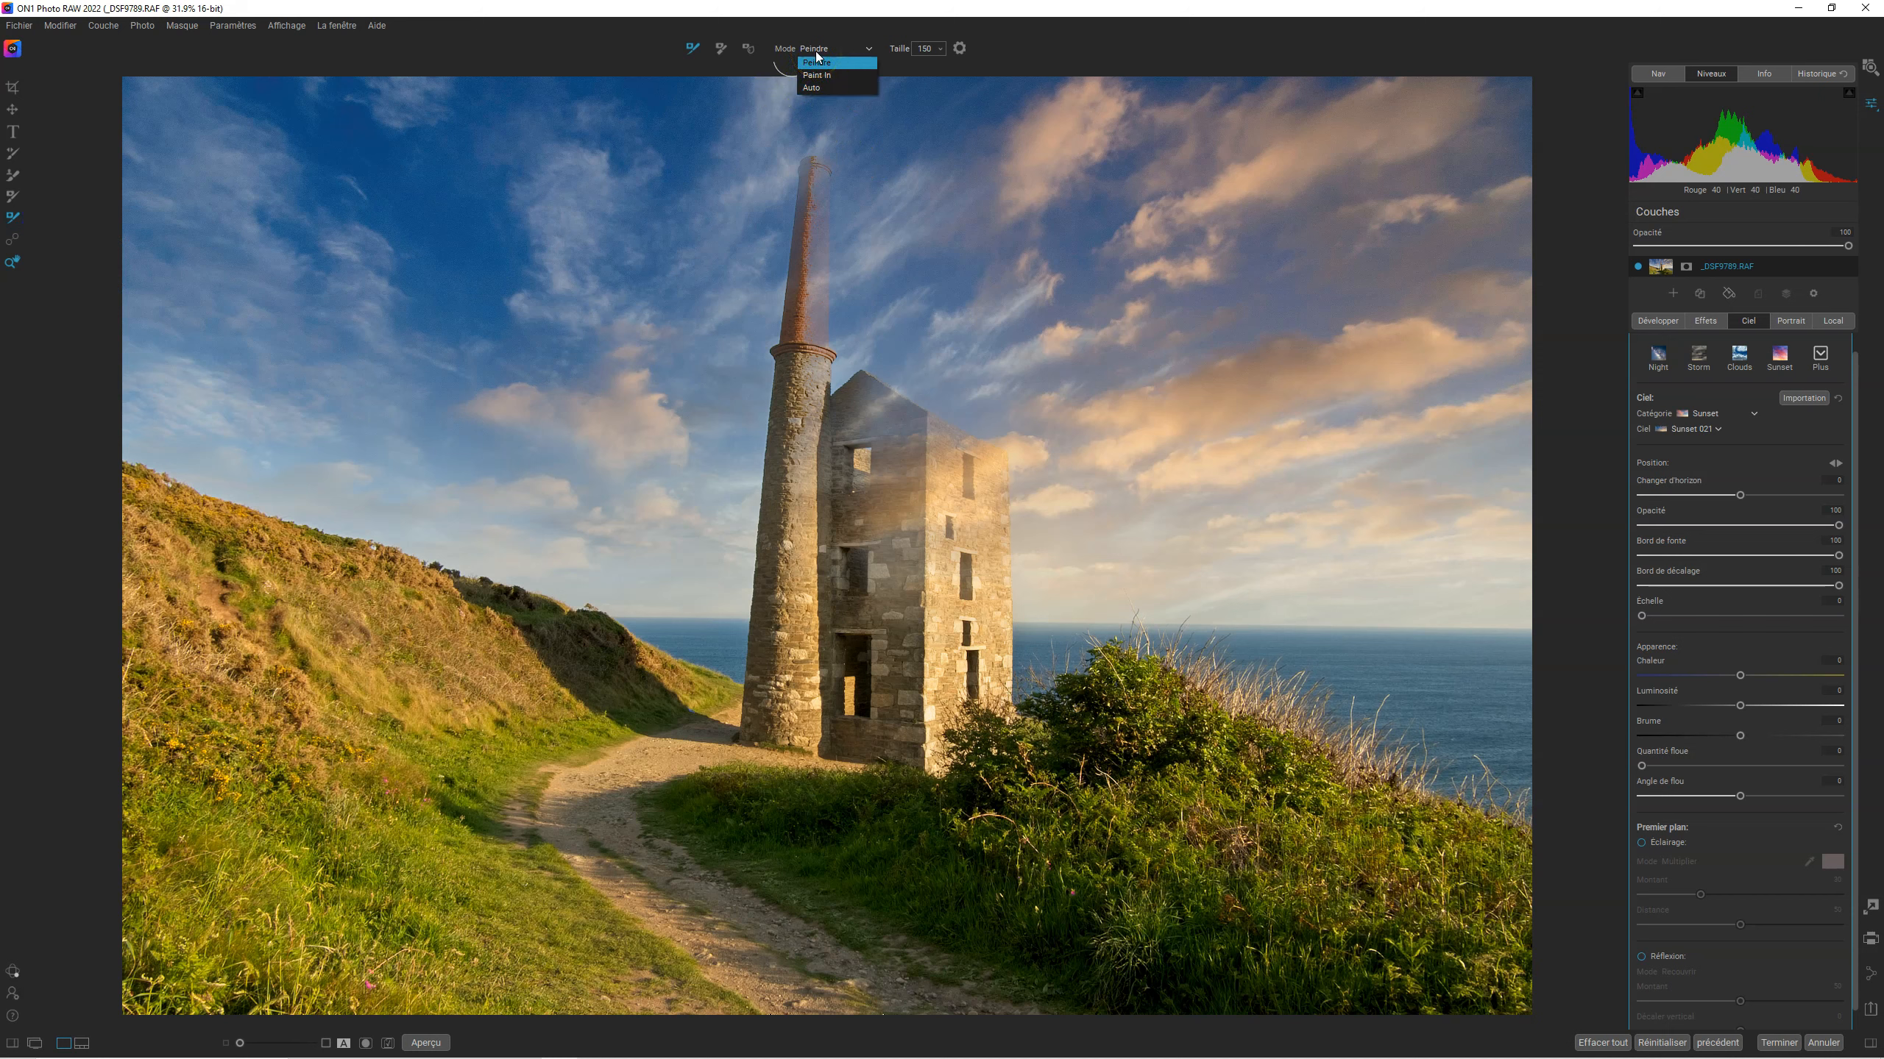
{"action": "left_click", "coordinate": [817, 64]}
{"action": "mouse_move", "coordinate": [815, 156]}
{"action": "left_mouse_down"}
{"action": "mouse_move", "coordinate": [791, 266]}
{"action": "mouse_move", "coordinate": [814, 189]}
{"action": "mouse_move", "coordinate": [819, 254]}
{"action": "mouse_move", "coordinate": [814, 284]}
{"action": "mouse_move", "coordinate": [815, 235]}
{"action": "mouse_move", "coordinate": [793, 303]}
{"action": "mouse_move", "coordinate": [857, 273]}
{"action": "left_mouse_up"}
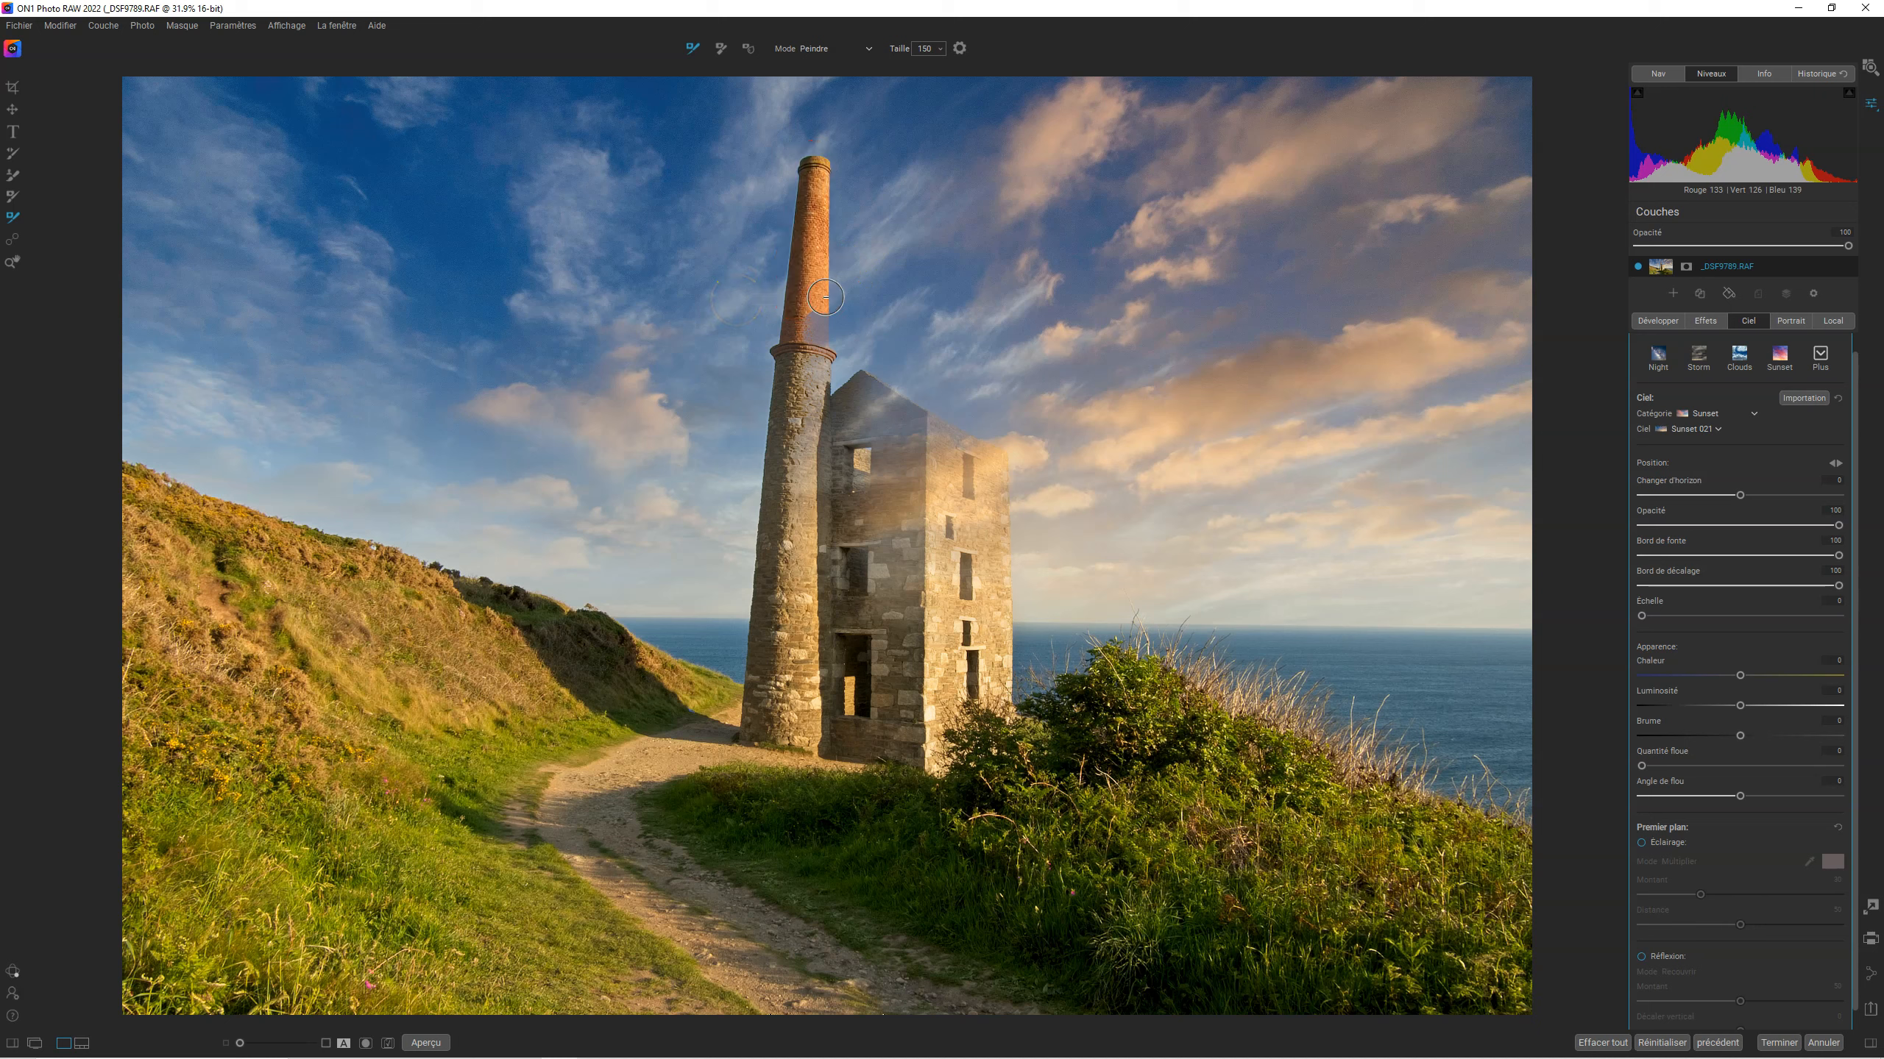
{"action": "left_click", "coordinate": [825, 163]}
{"action": "mouse_move", "coordinate": [812, 153]}
{"action": "left_mouse_down"}
{"action": "mouse_move", "coordinate": [816, 261]}
{"action": "mouse_move", "coordinate": [793, 329]}
{"action": "mouse_move", "coordinate": [807, 315]}
{"action": "mouse_move", "coordinate": [820, 370]}
{"action": "mouse_move", "coordinate": [821, 315]}
{"action": "mouse_move", "coordinate": [790, 434]}
{"action": "mouse_move", "coordinate": [828, 602]}
{"action": "left_mouse_up"}
{"action": "mouse_move", "coordinate": [833, 407]}
{"action": "left_mouse_down"}
{"action": "mouse_move", "coordinate": [928, 448]}
{"action": "mouse_move", "coordinate": [897, 484]}
{"action": "mouse_move", "coordinate": [916, 602]}
{"action": "left_mouse_up"}
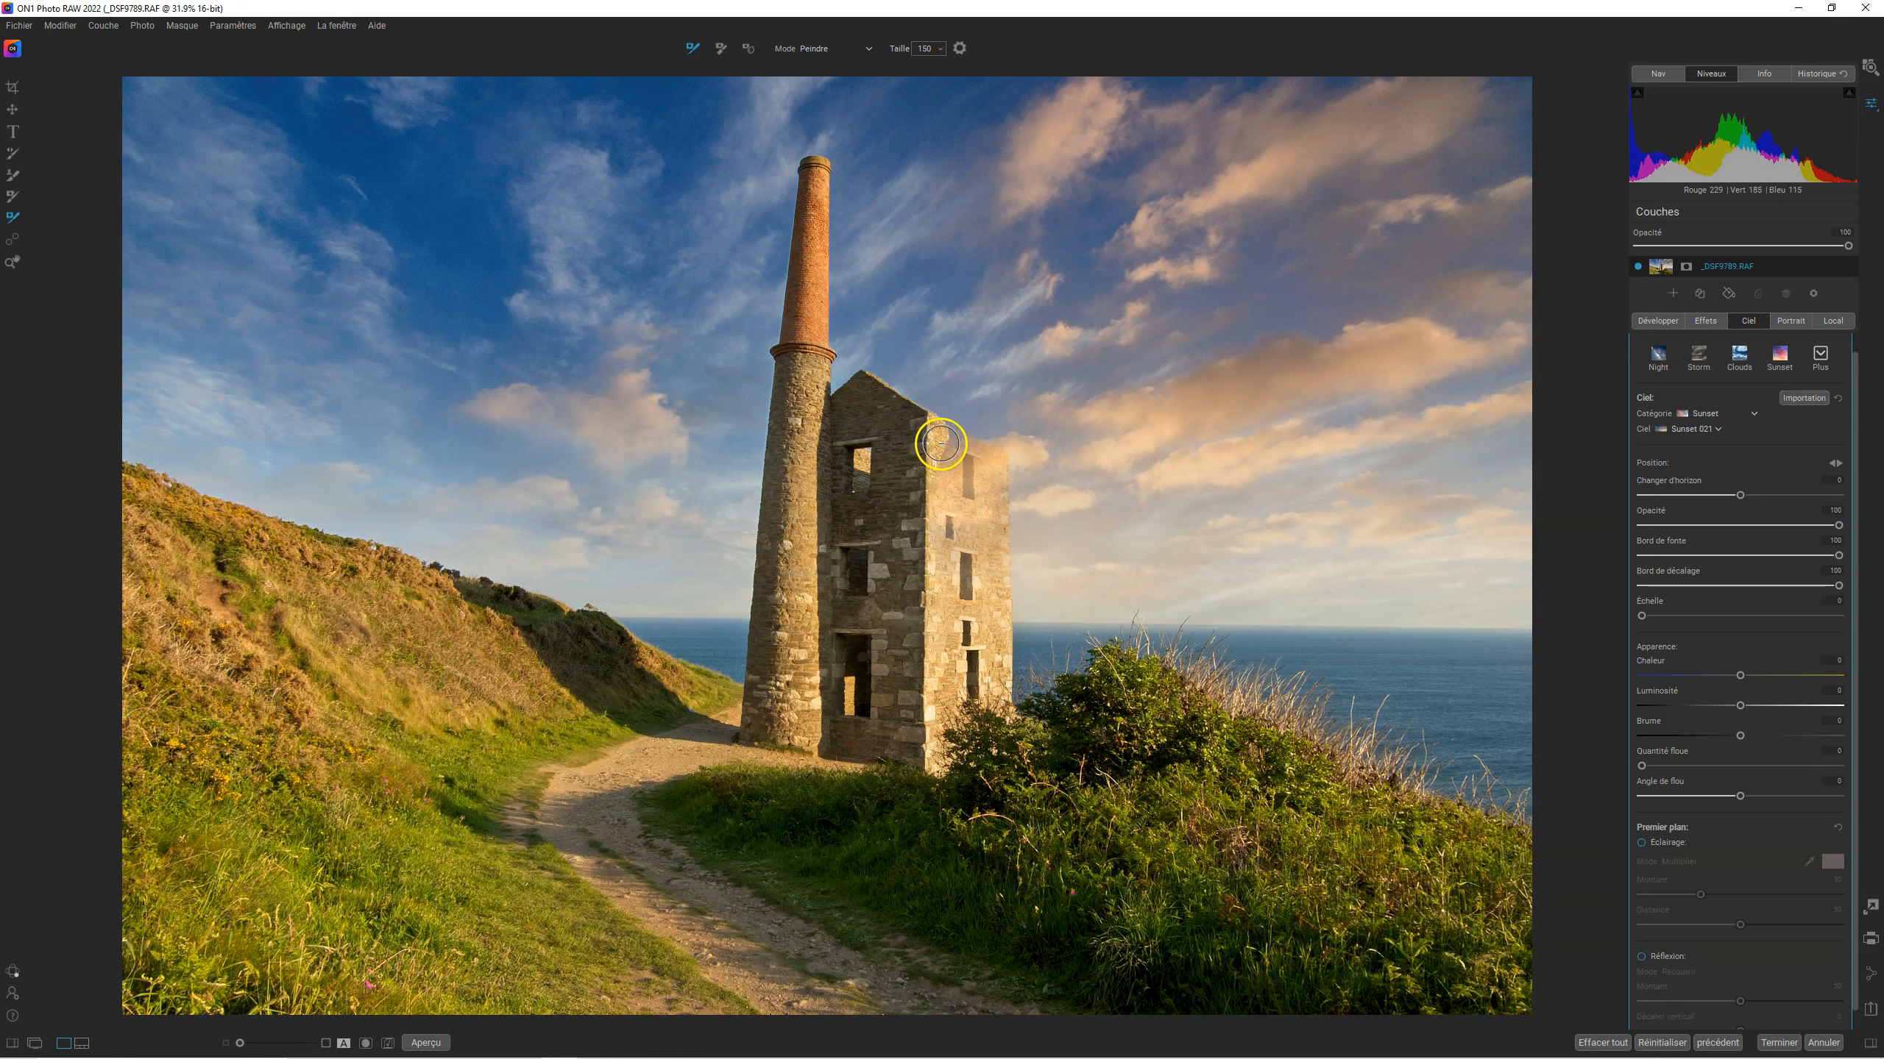
{"action": "mouse_move", "coordinate": [932, 437]}
{"action": "left_mouse_down"}
{"action": "mouse_move", "coordinate": [989, 462]}
{"action": "mouse_move", "coordinate": [992, 608]}
{"action": "mouse_move", "coordinate": [996, 505]}
{"action": "mouse_move", "coordinate": [933, 473]}
{"action": "mouse_move", "coordinate": [938, 516]}
{"action": "mouse_move", "coordinate": [959, 482]}
{"action": "mouse_move", "coordinate": [960, 604]}
{"action": "mouse_move", "coordinate": [944, 530]}
{"action": "mouse_move", "coordinate": [948, 583]}
{"action": "left_mouse_up"}
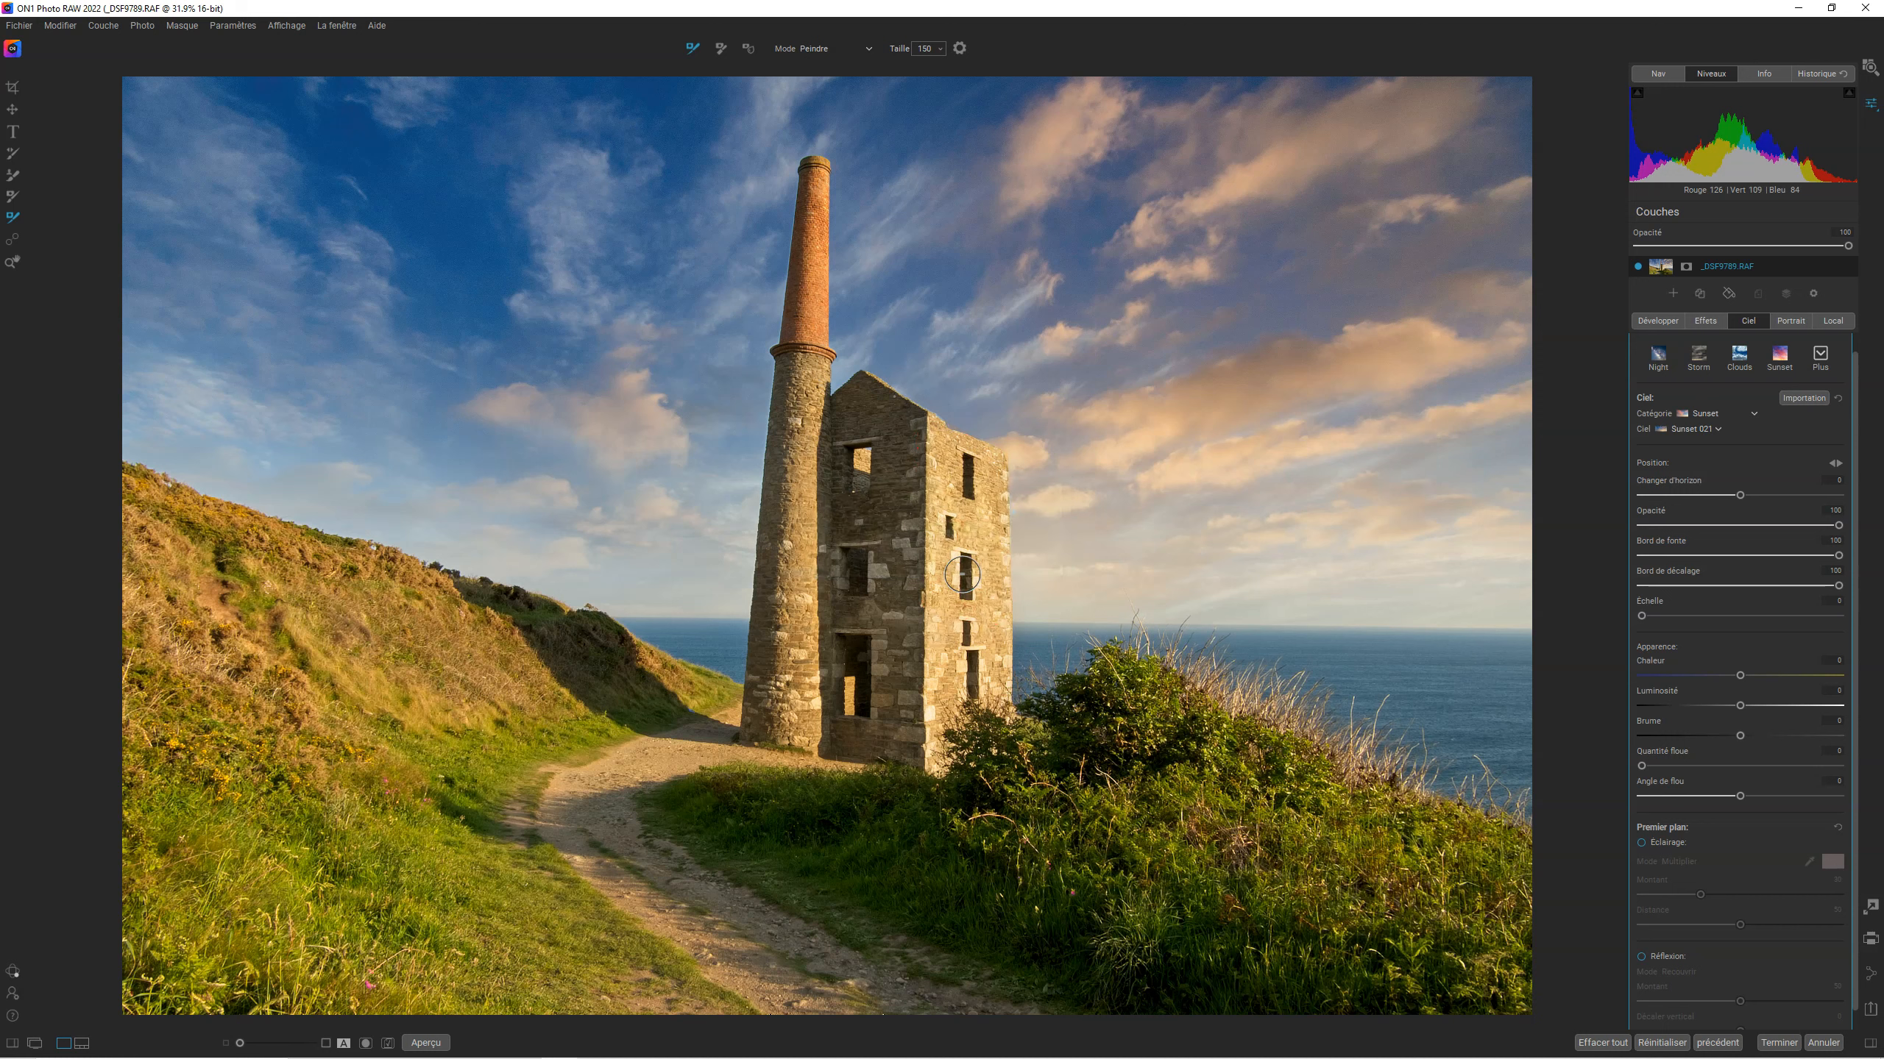
Inspect the Sky Swap AI mask in black and white around the building, and return to the normal photo view
{"action": "key", "text": "z"}
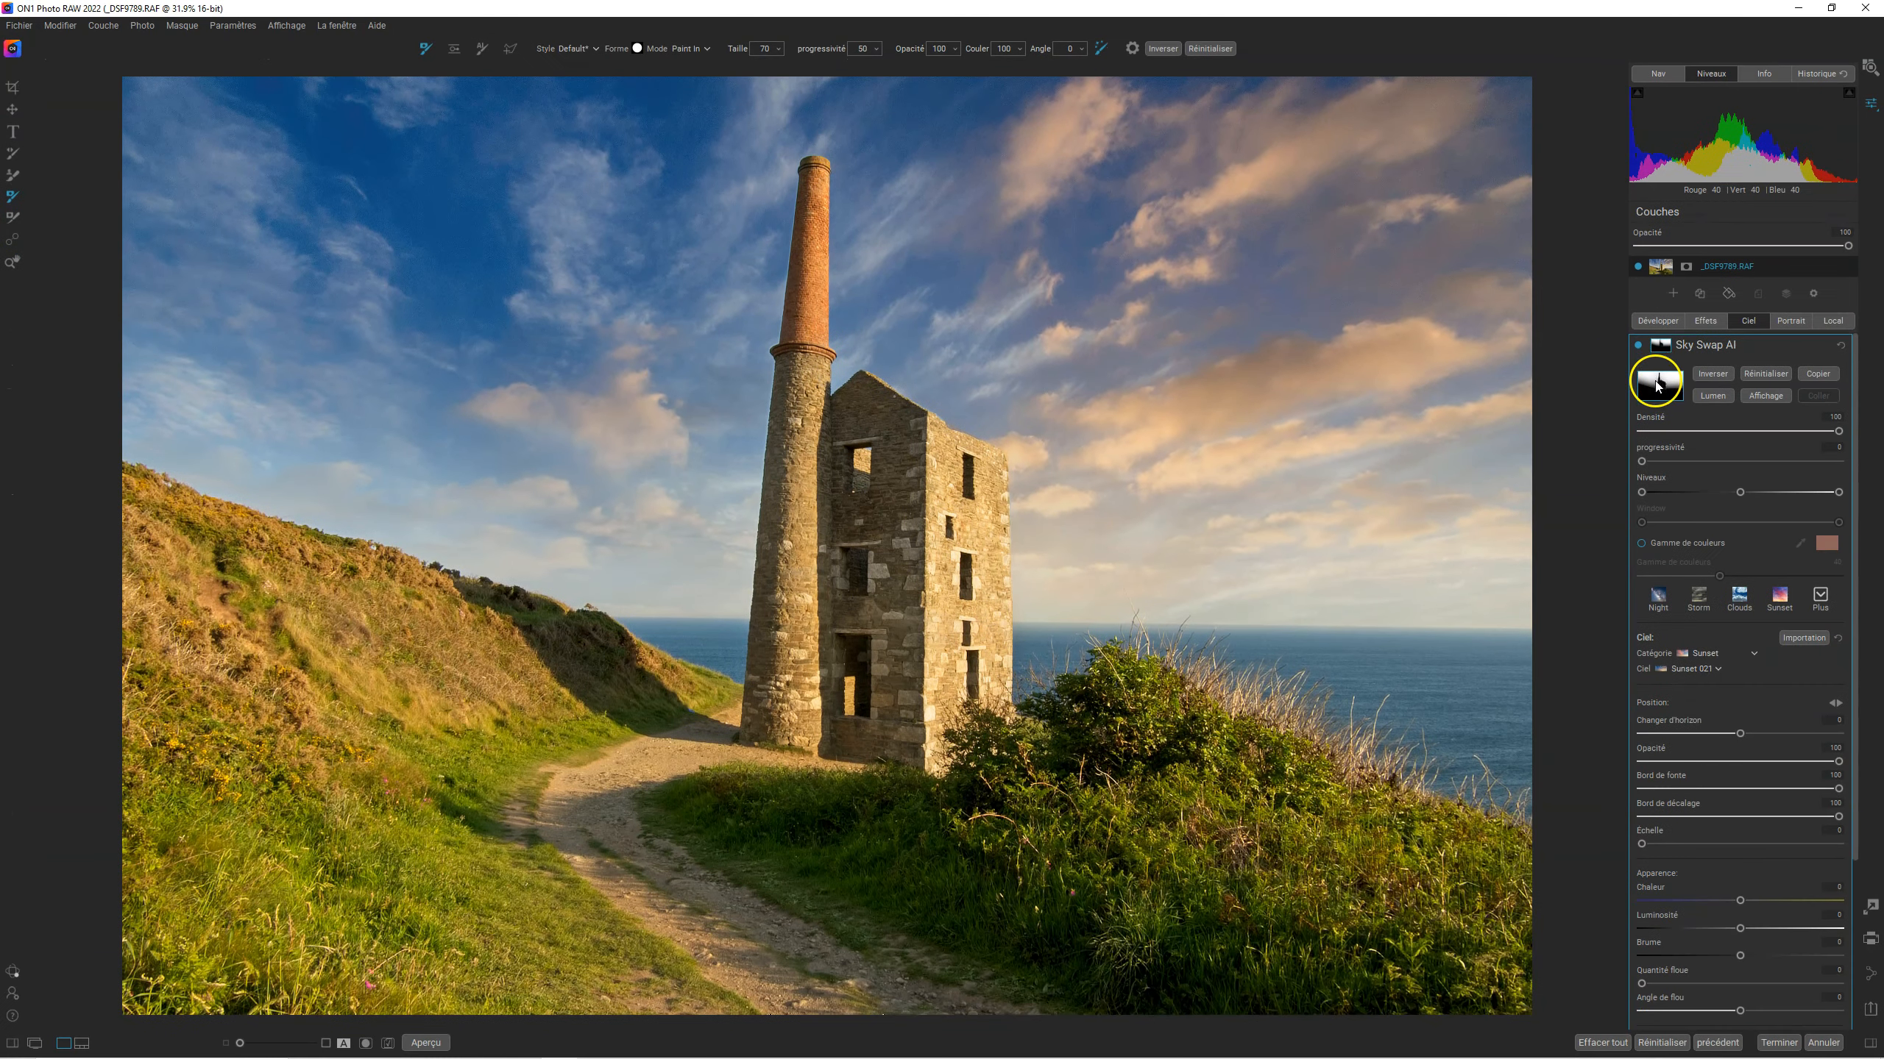
{"action": "left_click", "coordinate": [1757, 399]}
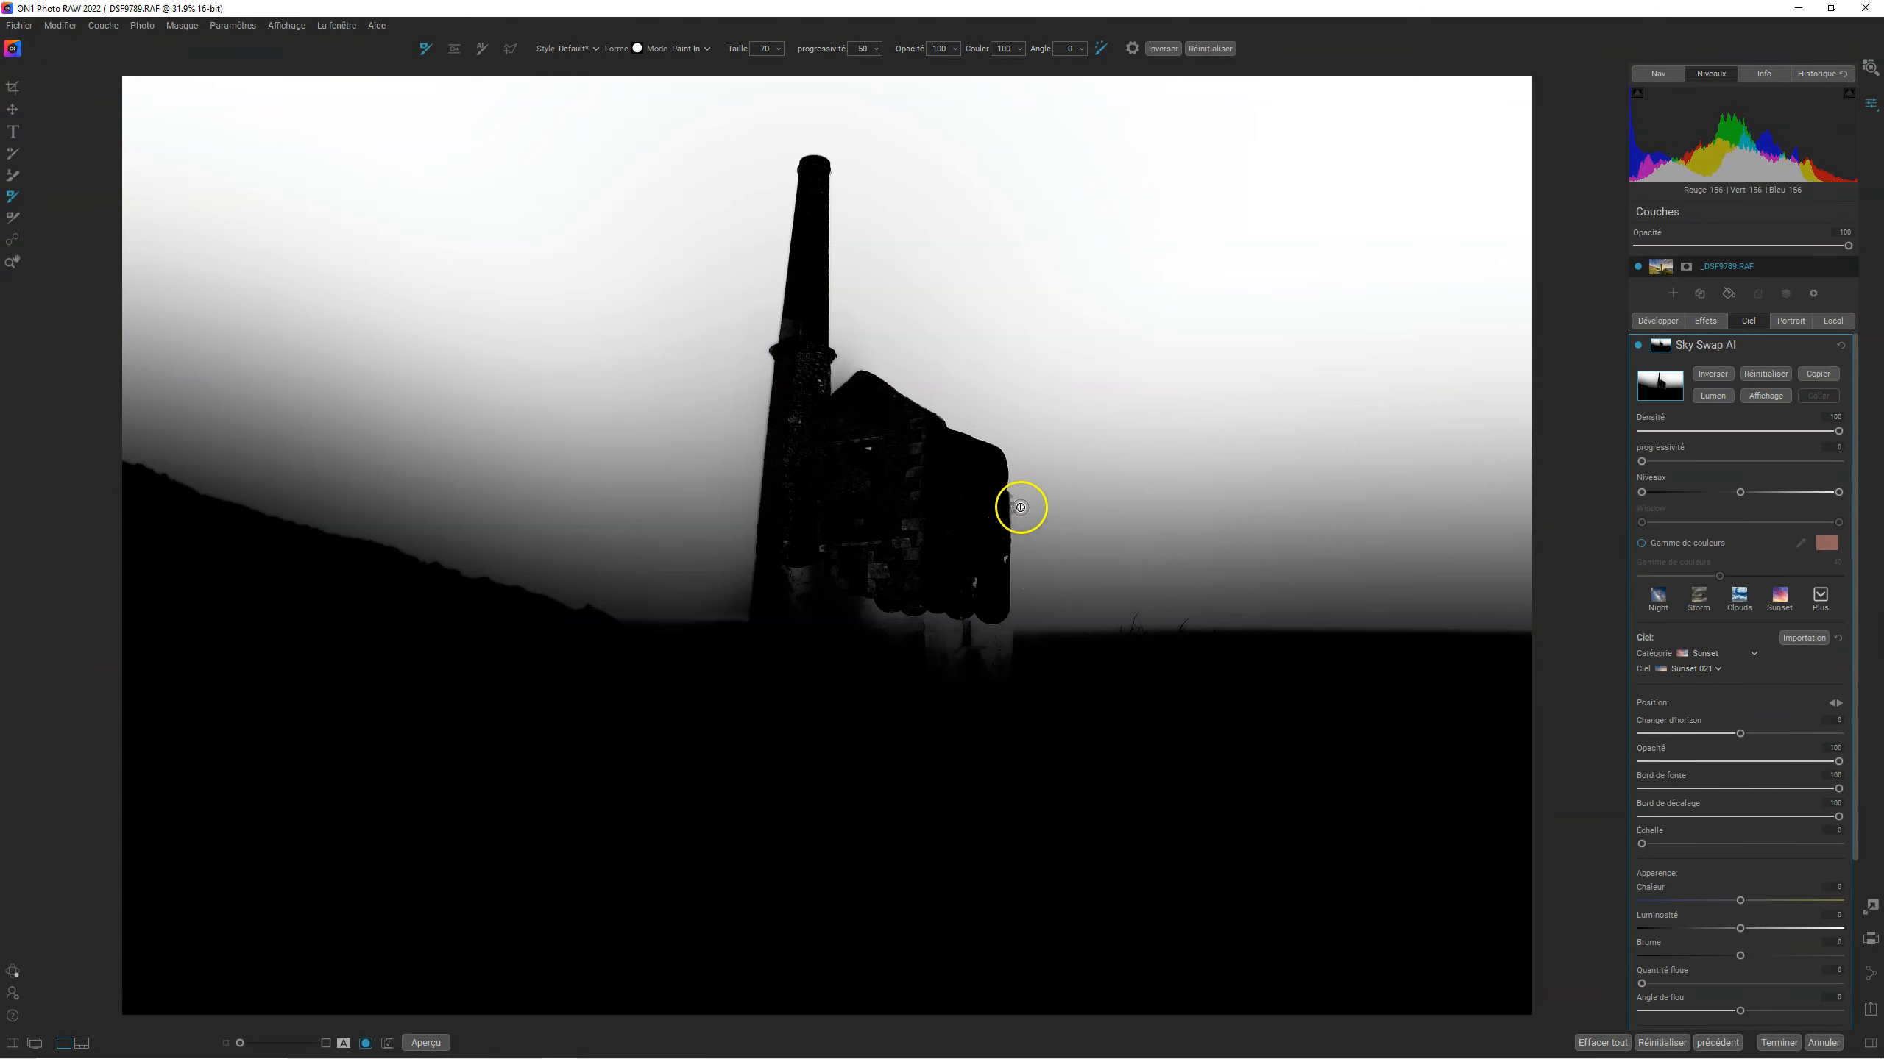
{"action": "left_click", "coordinate": [1773, 399]}
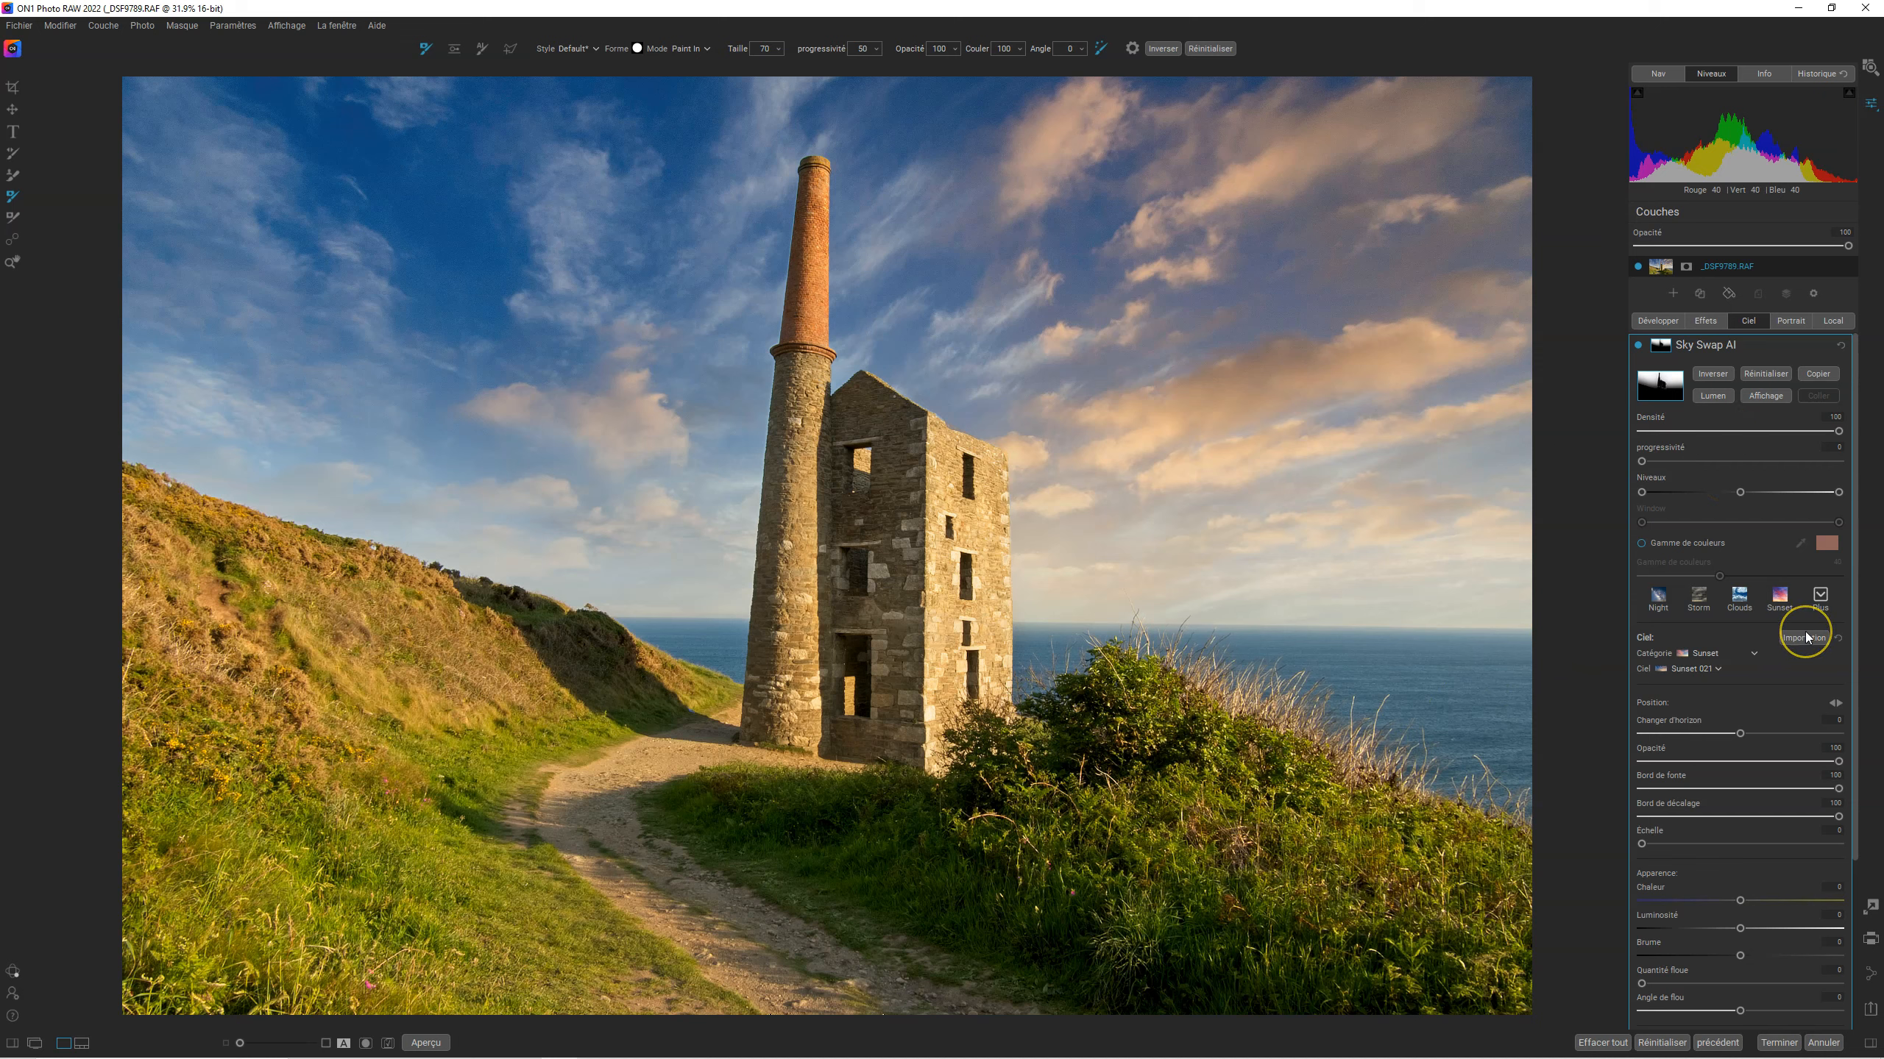
Enable foreground lighting for the replaced sky with an amount of 56 and a distance of 95
{"action": "scroll", "coordinate": [1805, 633], "scroll_direction": "down", "scroll_amount": 3}
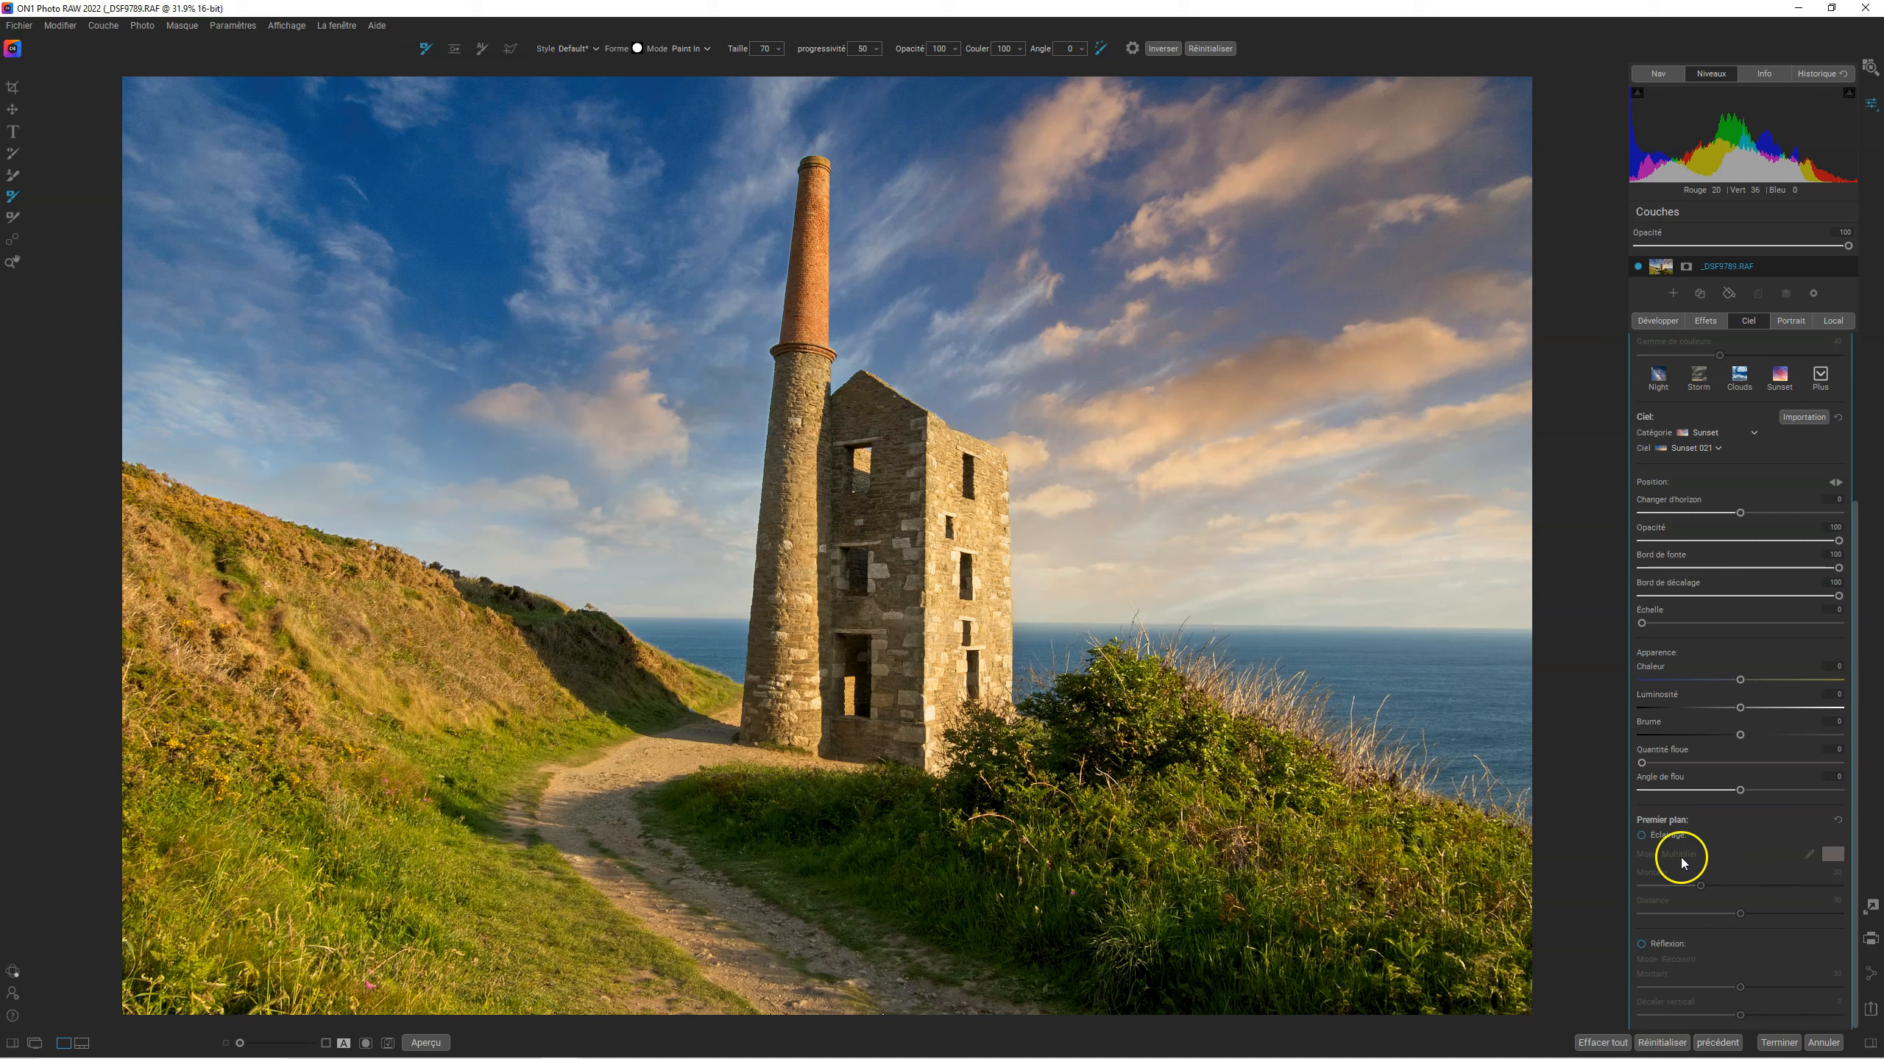
{"action": "left_click", "coordinate": [1641, 835]}
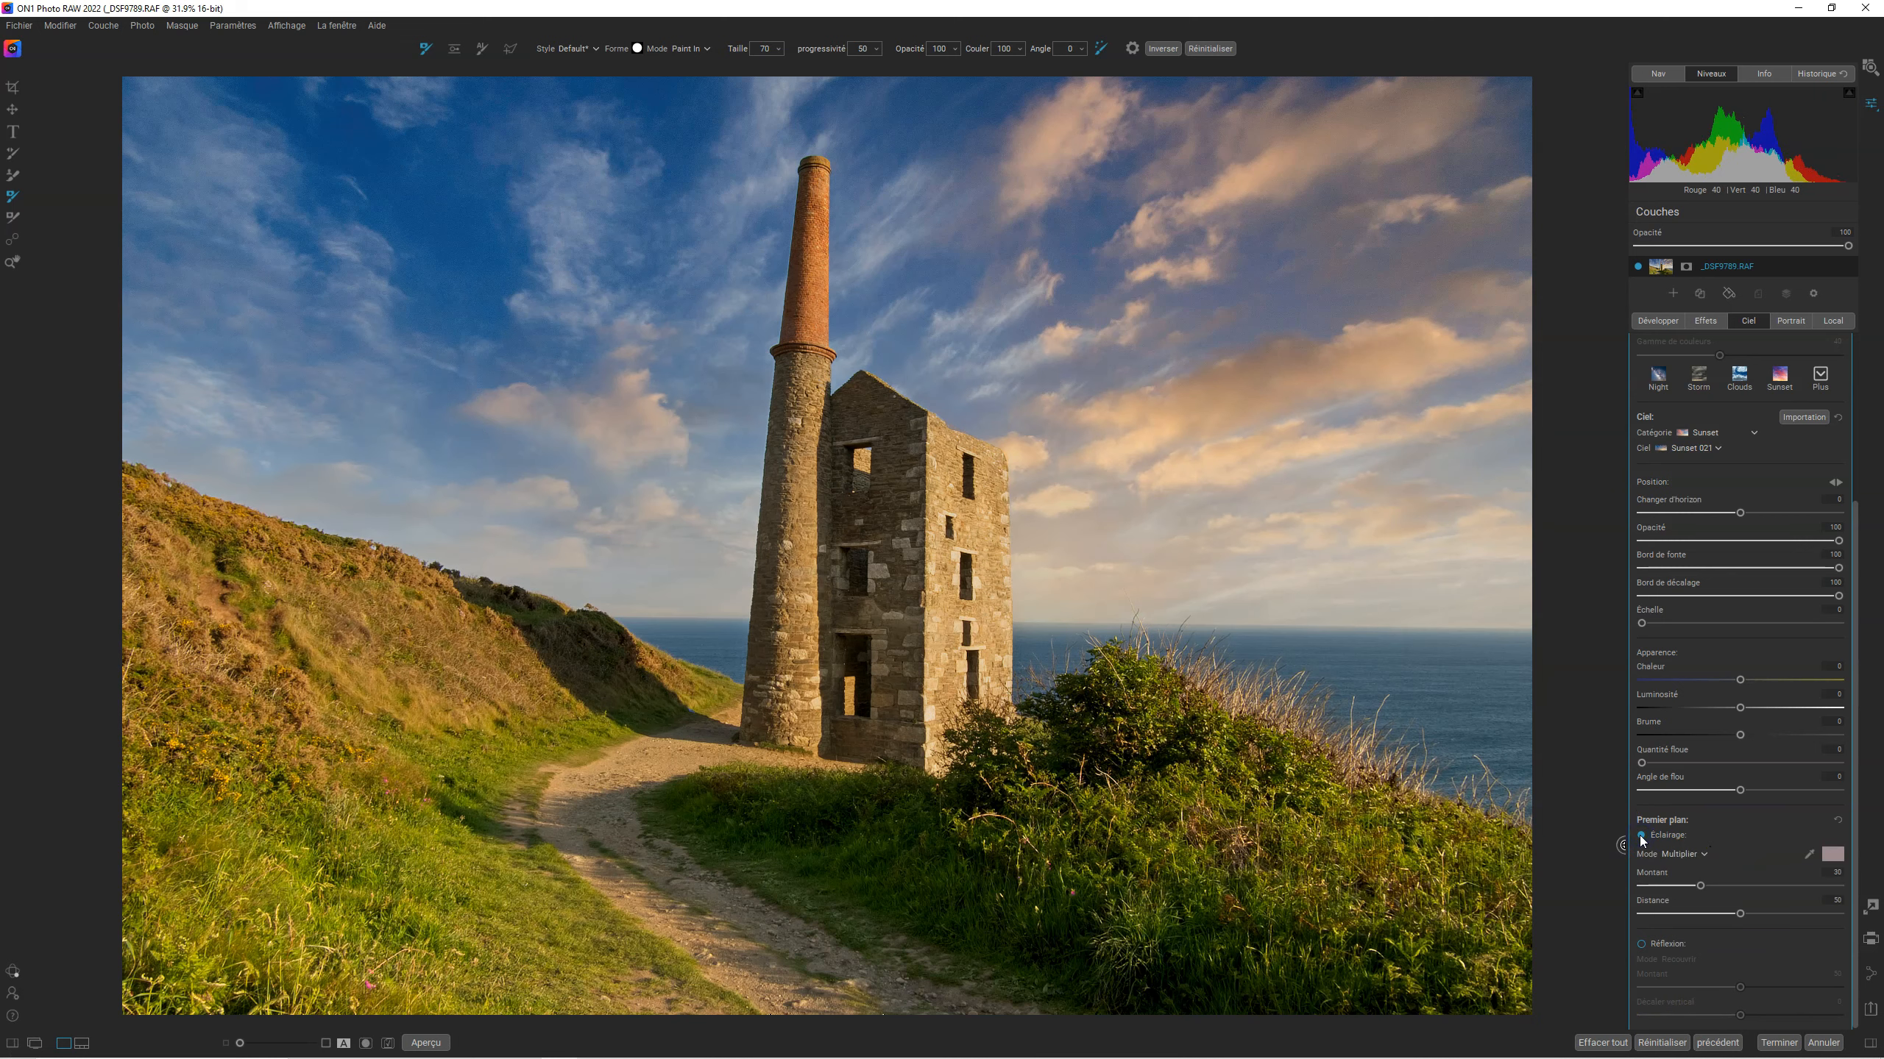
{"action": "left_click_drag", "start_coordinate": [1698, 886], "coordinate": [1752, 884]}
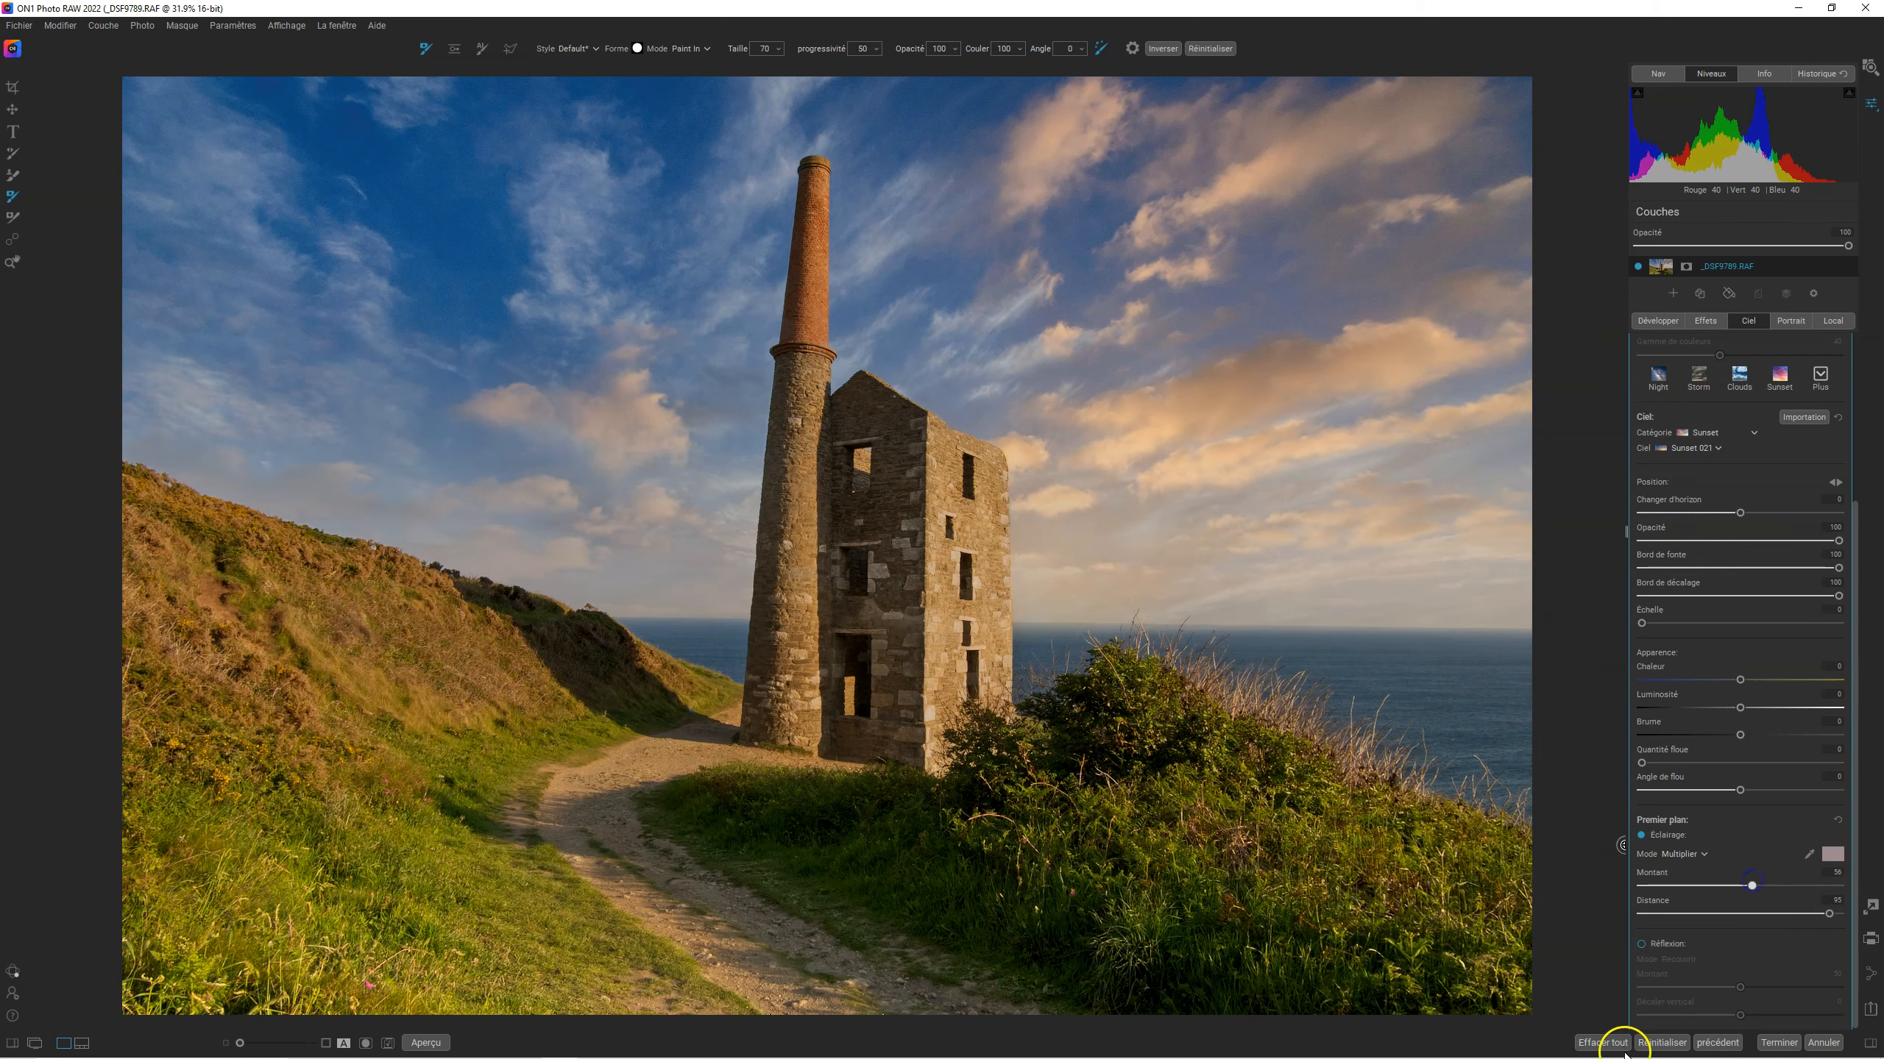